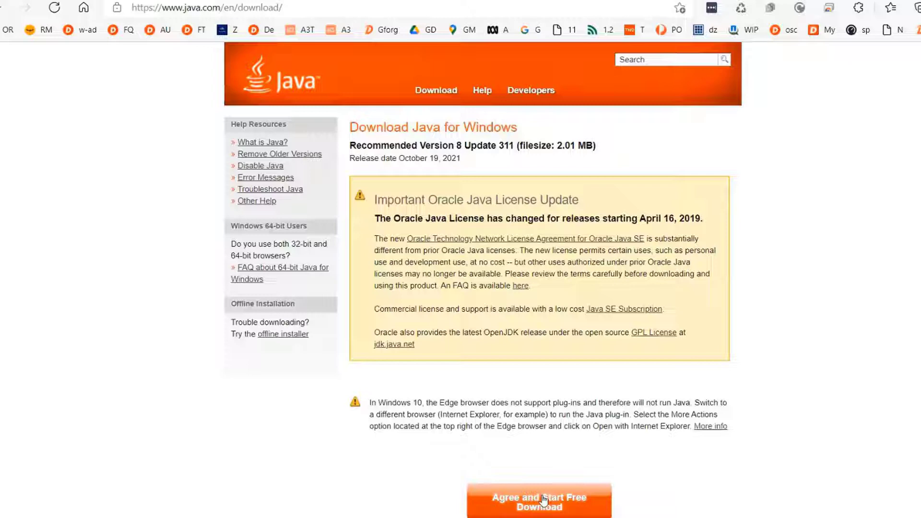
Step: Download and run JavaSetup8u311.exe from Edge and install Java 8 Update 311
left_click(543, 501)
left_click(732, 66)
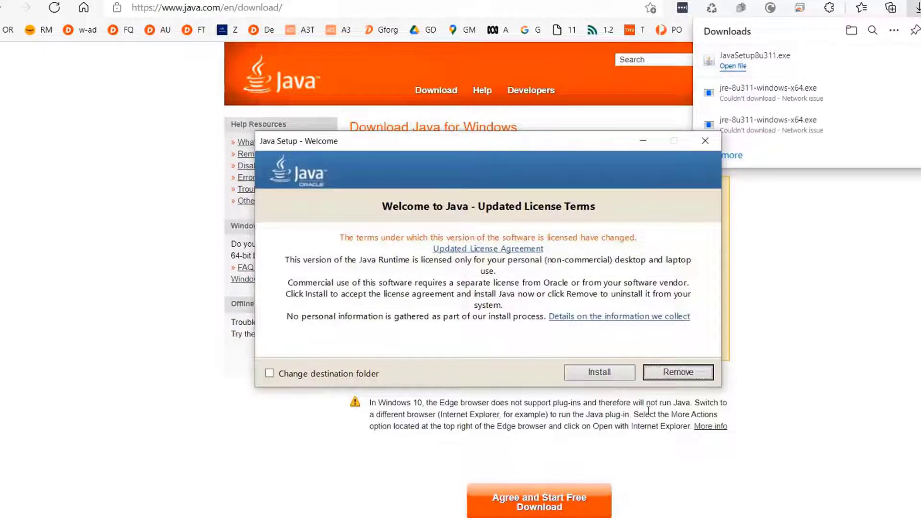
left_click(622, 370)
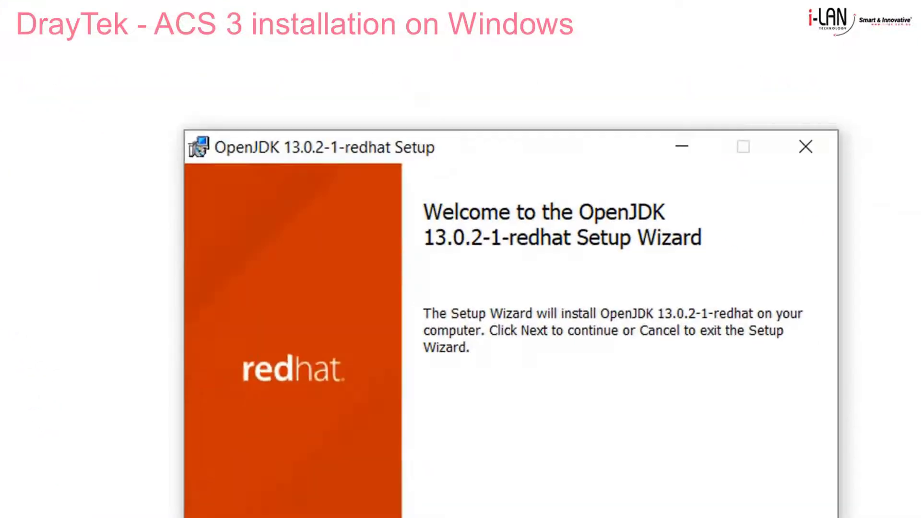
Step: Accept the license and install OpenJDK 13.0.2-1-redhat with default features and location
left_click(570, 456)
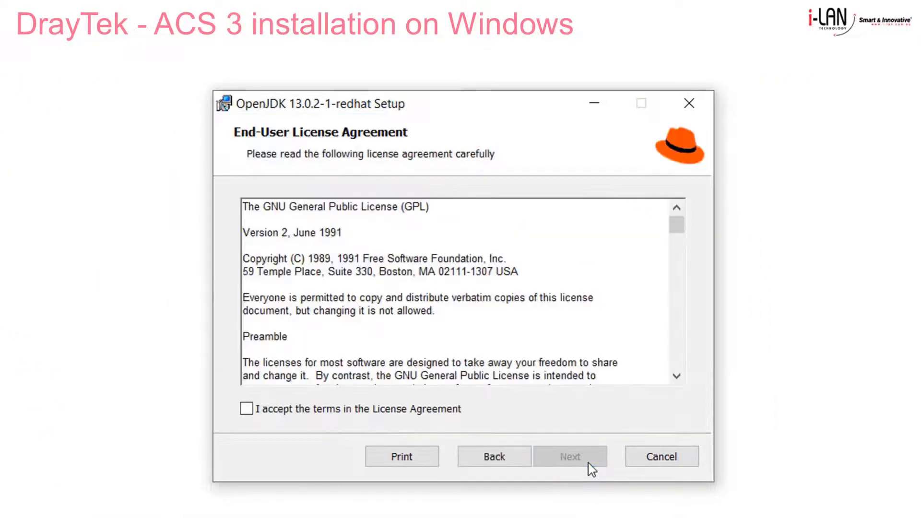
left_click(361, 413)
left_click(559, 455)
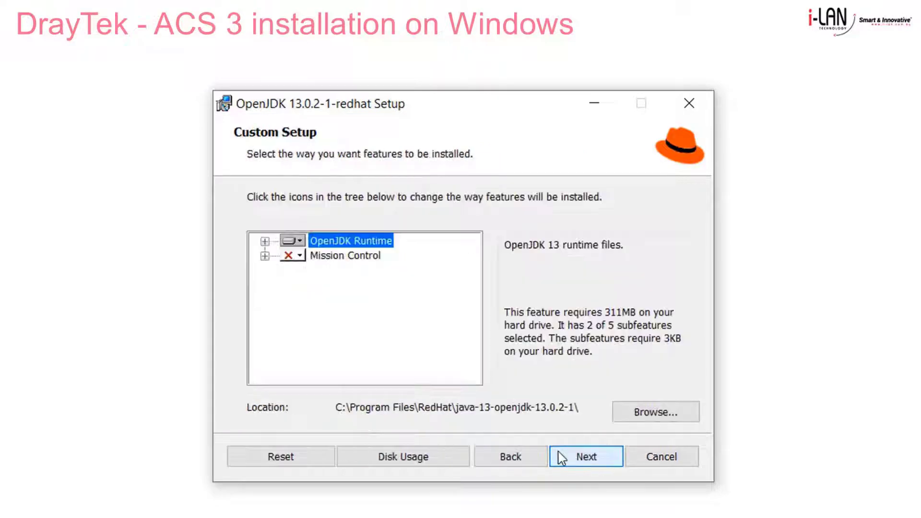
left_click(575, 456)
left_click(575, 457)
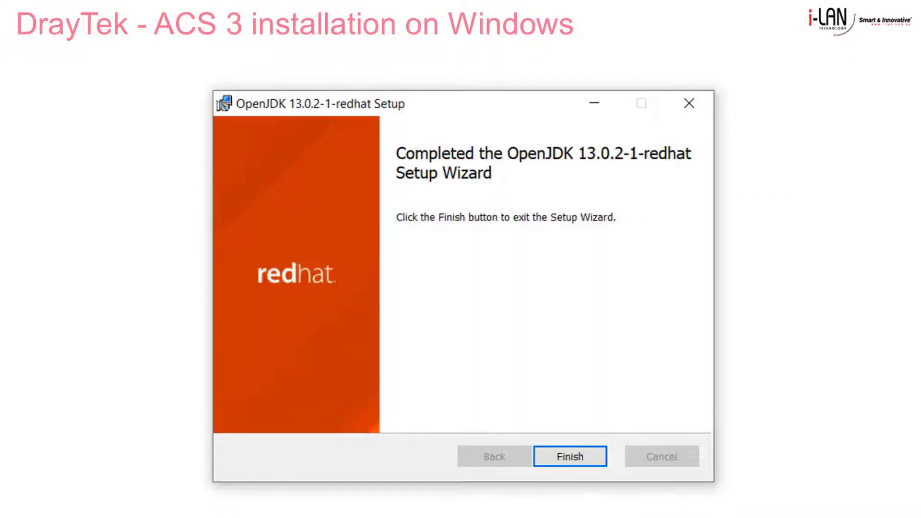
left_click(573, 457)
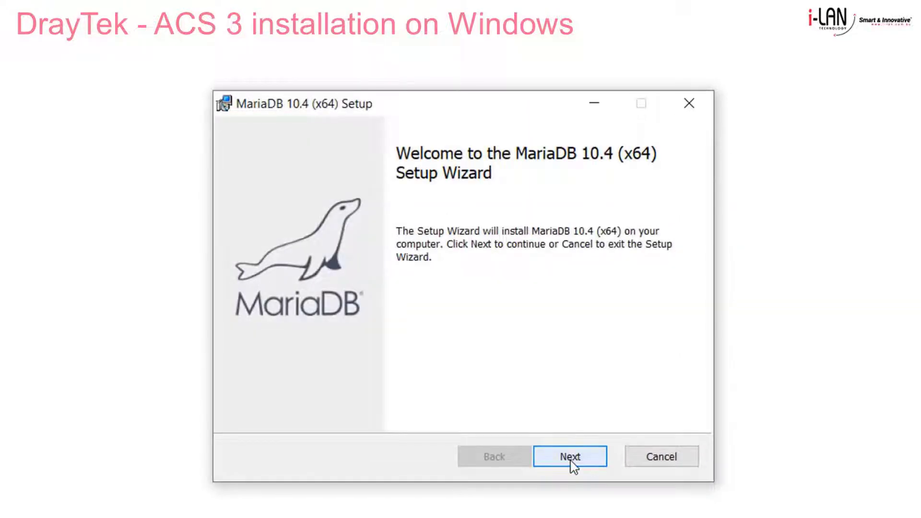
Step: Accept the MariaDB 10.4 license and keep the default server features
left_click(571, 462)
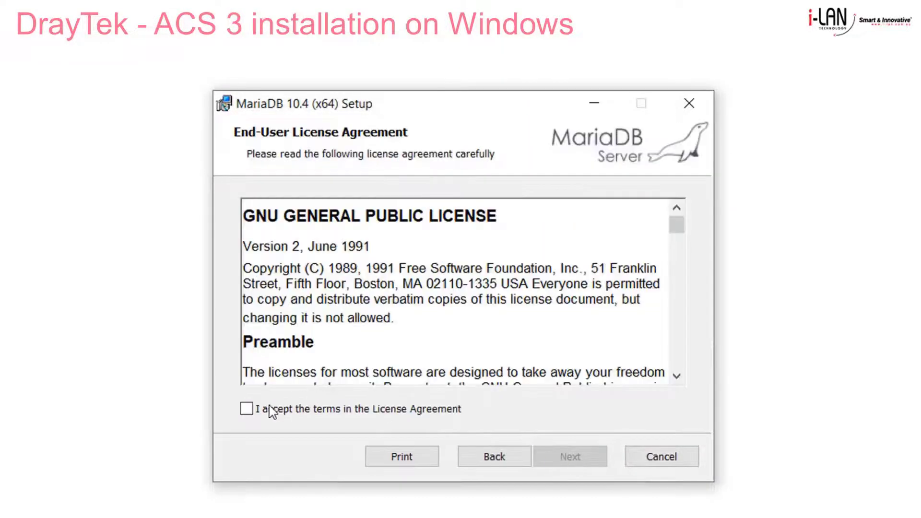
left_click(248, 408)
left_click(562, 460)
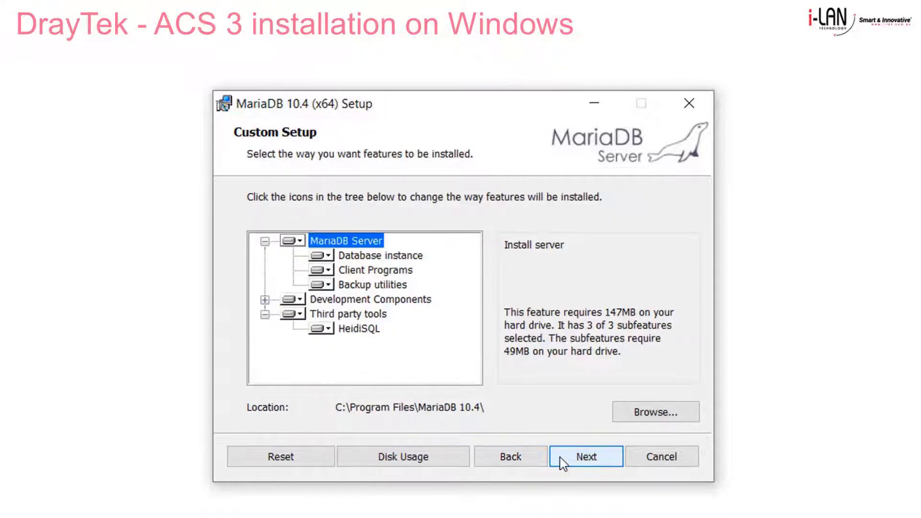
left_click(576, 460)
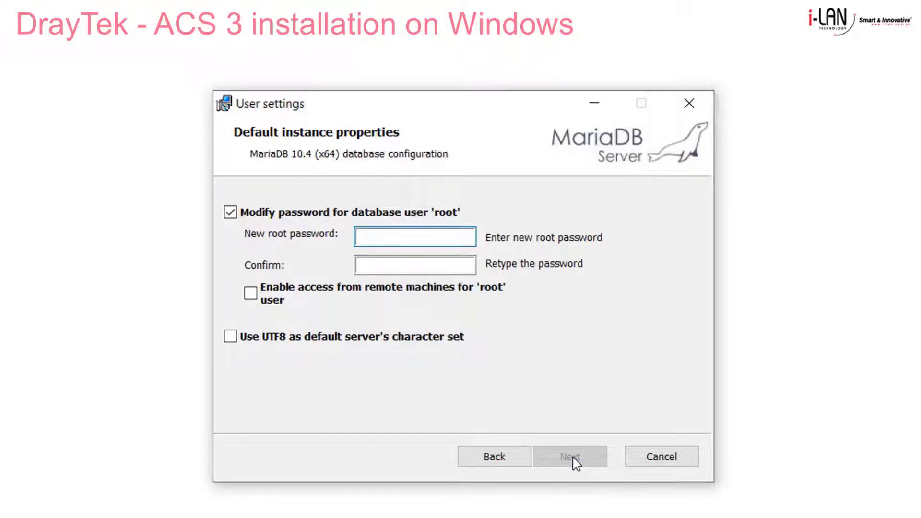
Step: Set and confirm the root password, enable remote root access and UTF8 character set
left_click(417, 262)
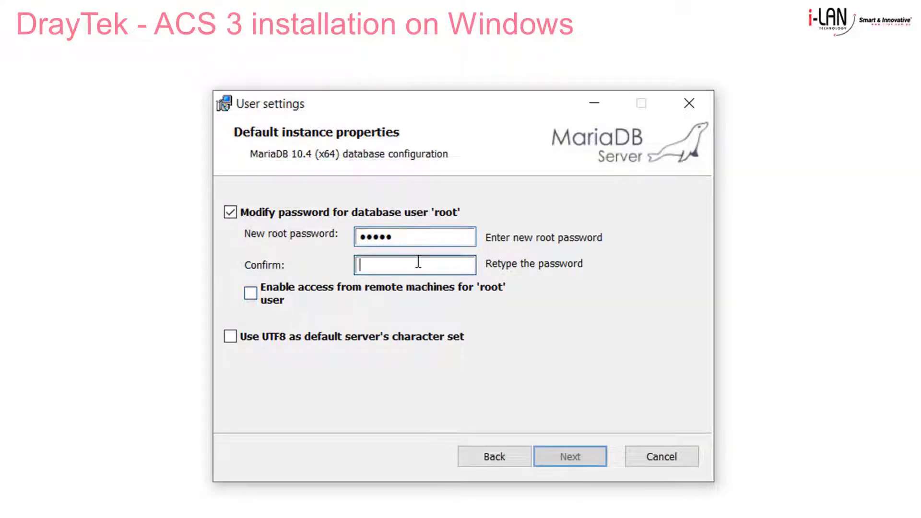
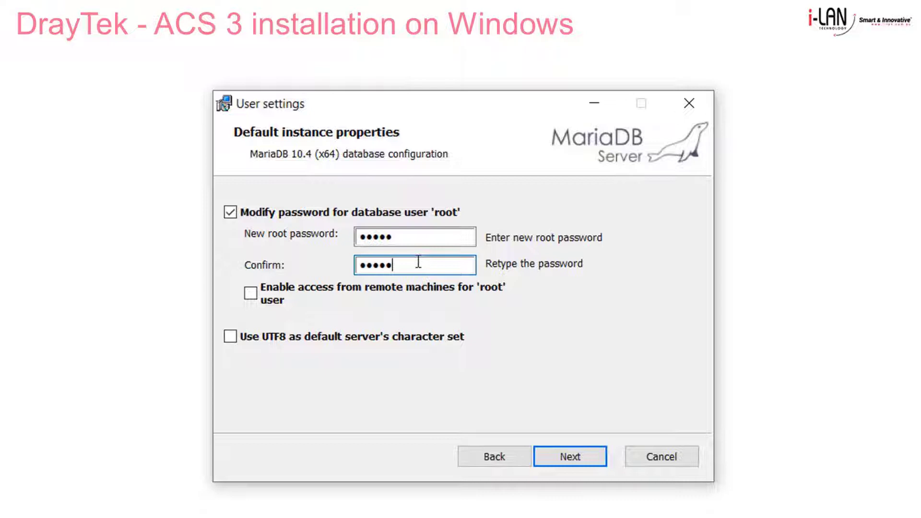
left_click(252, 291)
left_click(230, 338)
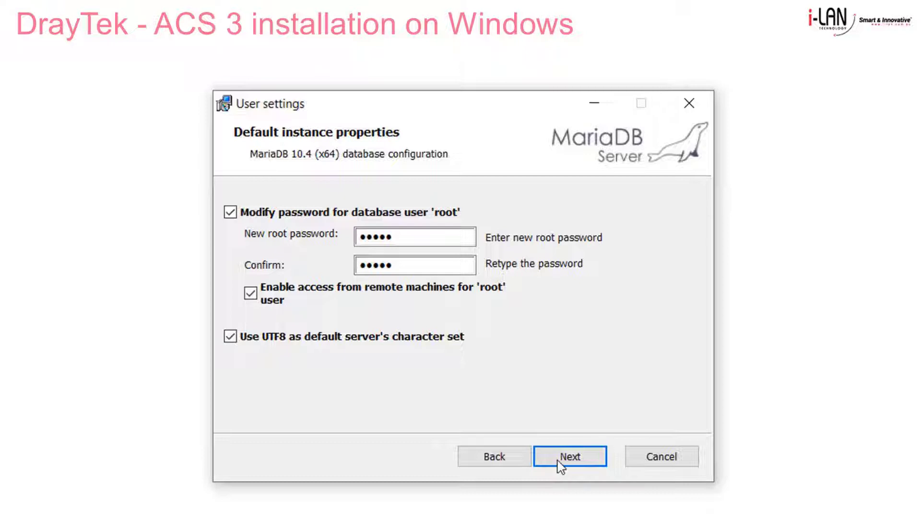
left_click(558, 463)
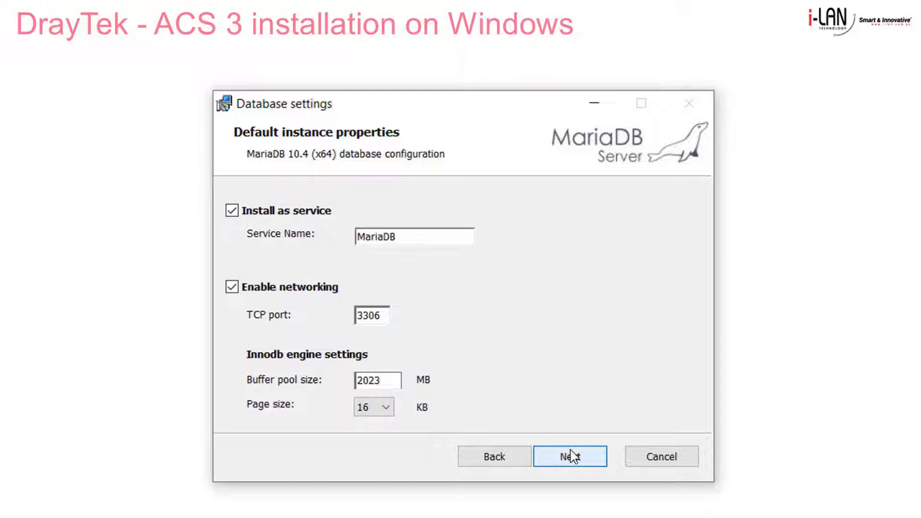
Step: Keep service name MariaDB on port 3306, skip usage reporting, and complete the installation
left_click(571, 456)
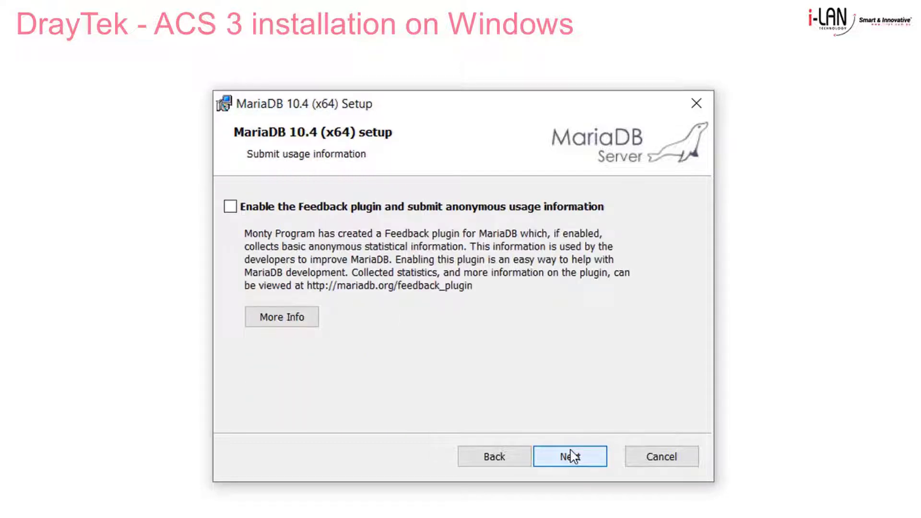
left_click(574, 457)
left_click(574, 457)
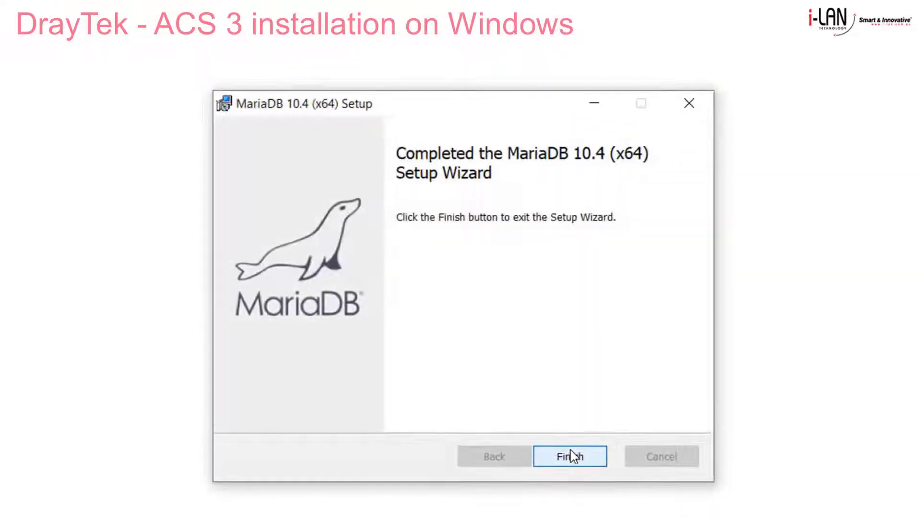
left_click(574, 456)
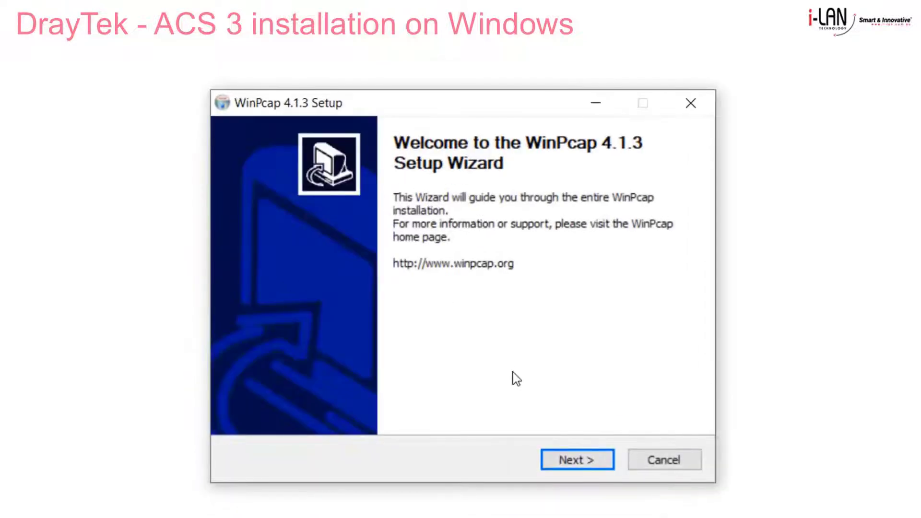
Step: Agree to the license and install WinPcap 4.1.3 with its driver starting at boot
left_click(578, 463)
left_click(577, 464)
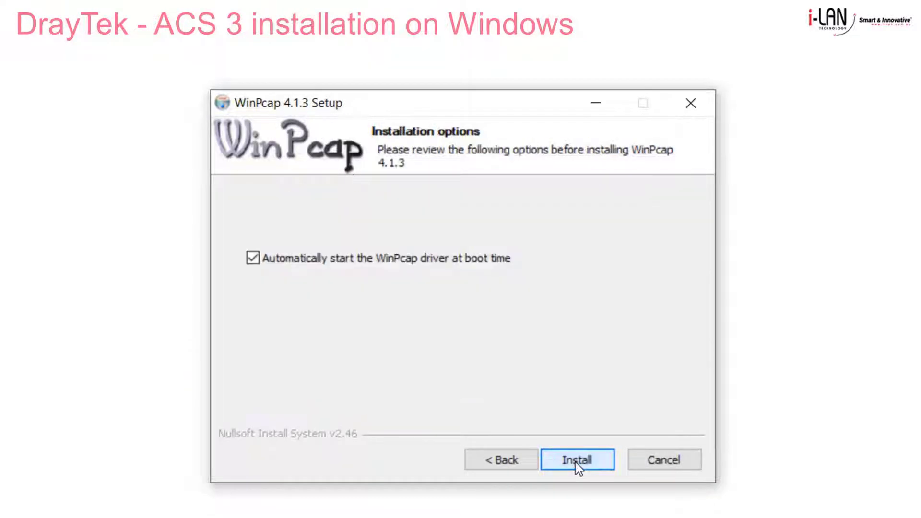
left_click(576, 463)
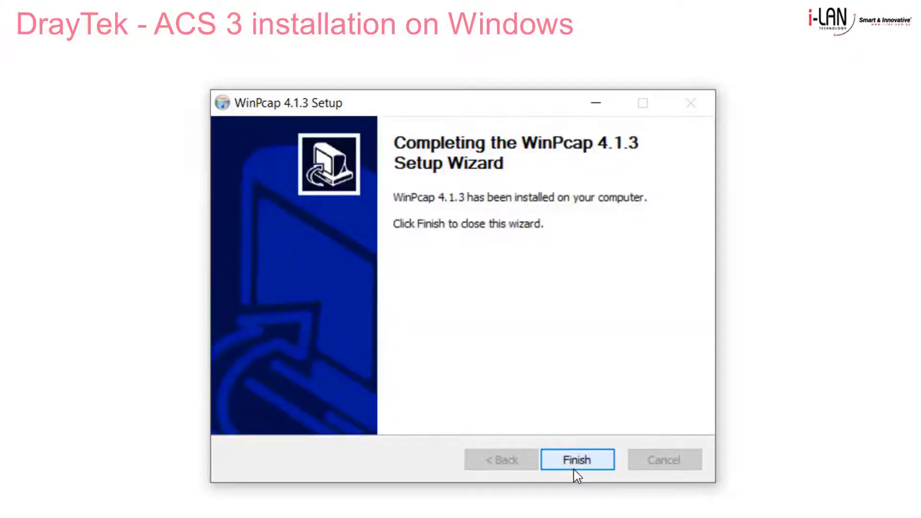
left_click(575, 461)
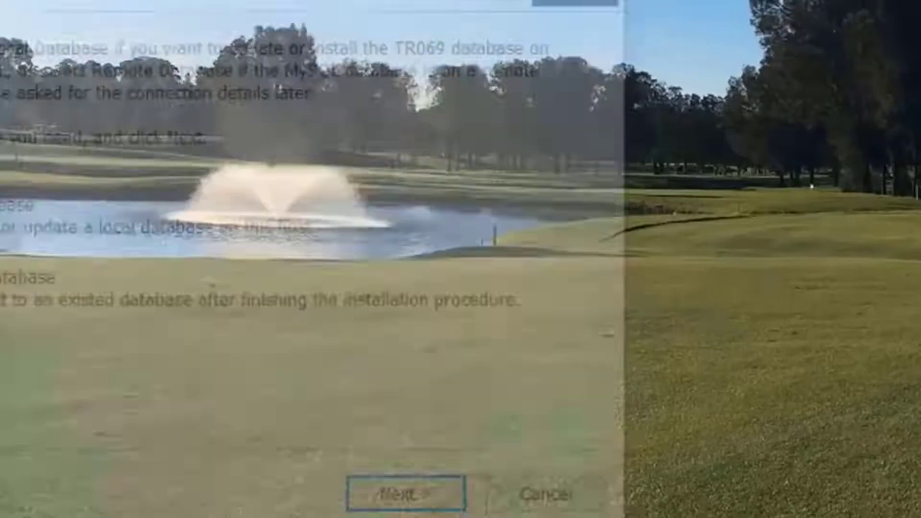
Step: Point VigorACS Setup at C:\Program Files\MariaDB 10.4 and choose a fresh database install
key("Return")
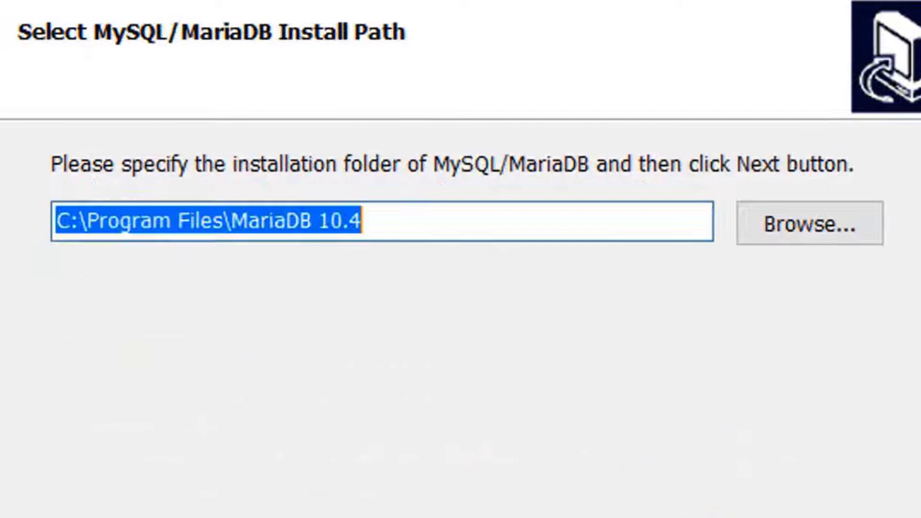
left_click(820, 235)
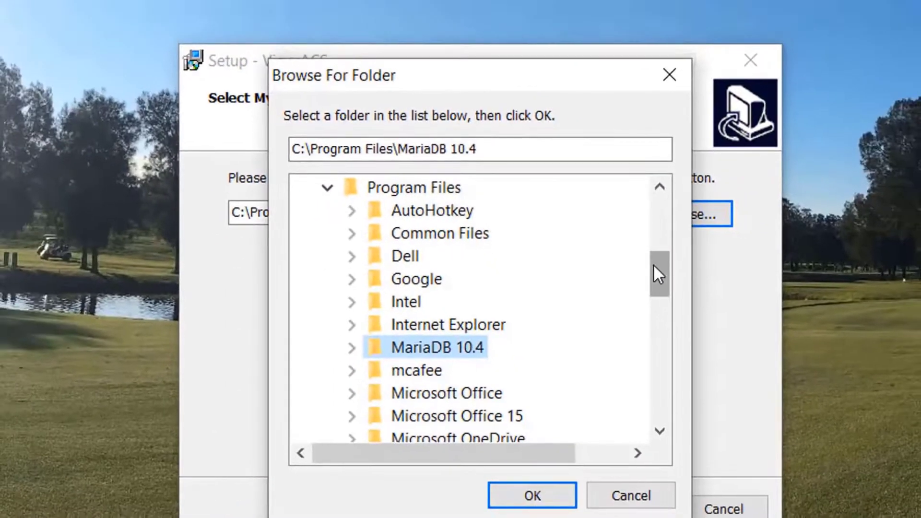
left_click(540, 493)
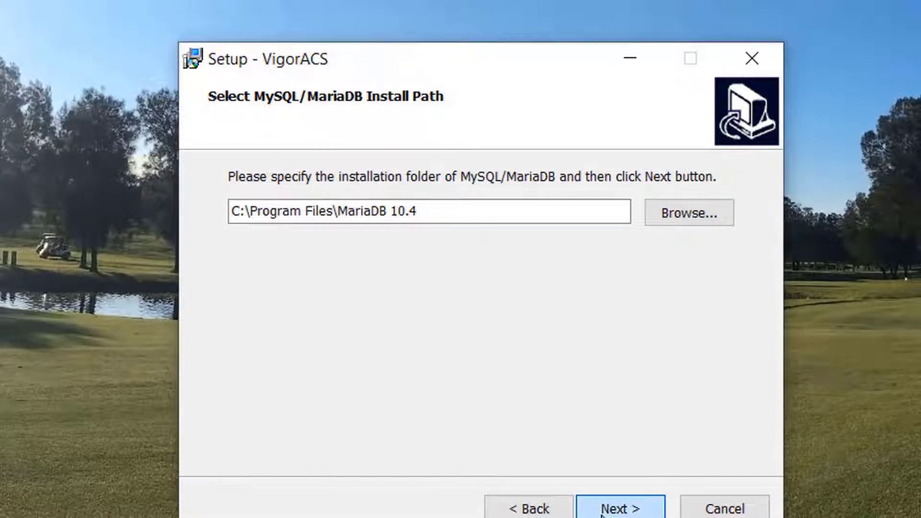
left_click(601, 511)
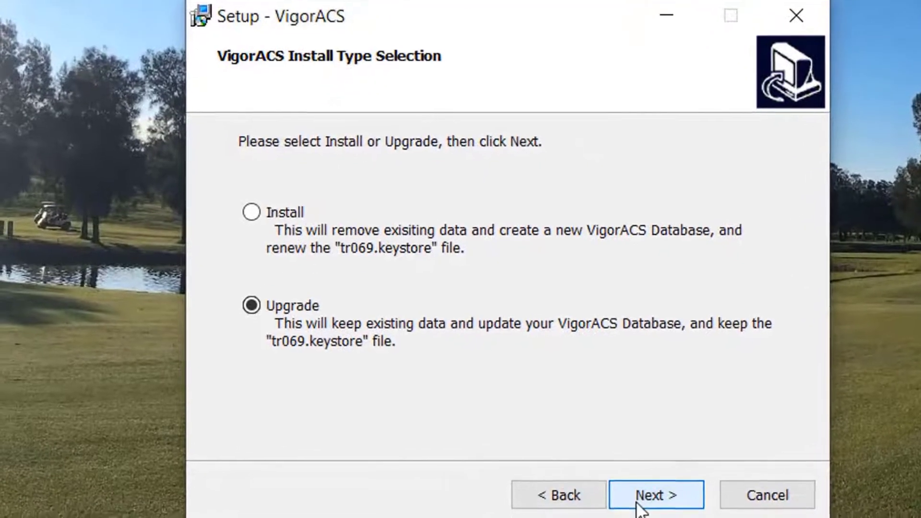
left_click(283, 214)
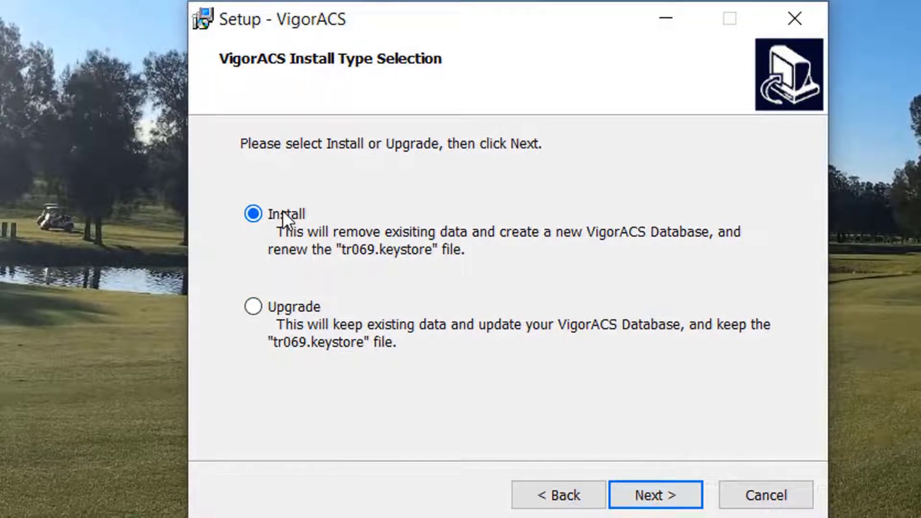
left_click(643, 493)
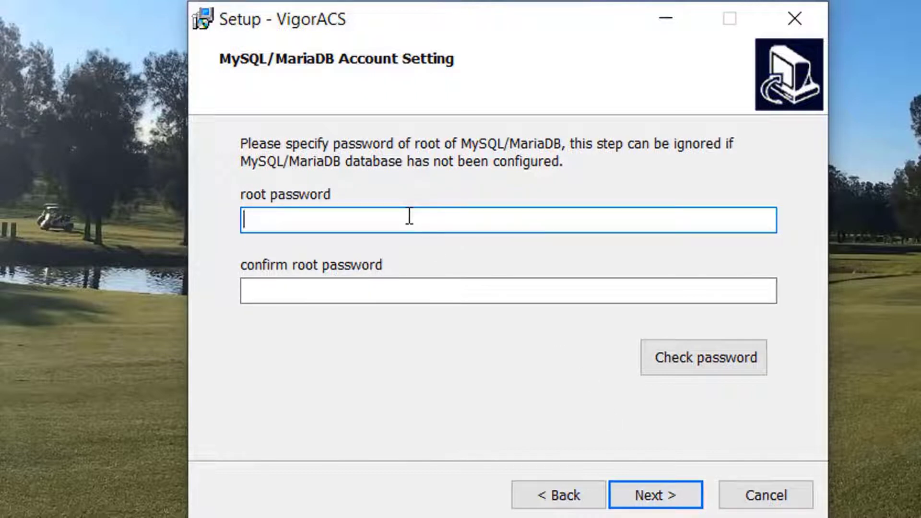
Step: Enter the MariaDB root password twice and accept C:\supervisord and C:\influxdb paths
type("*****")
key("Tab")
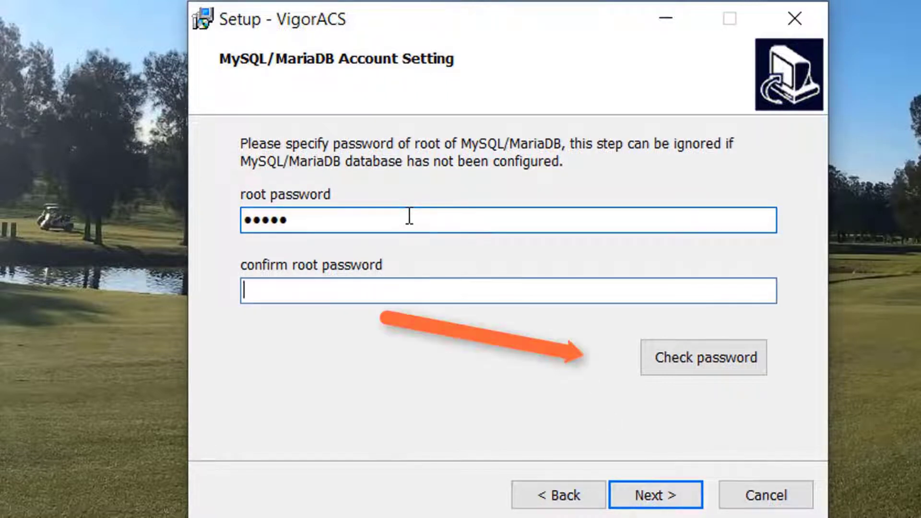
type("*****")
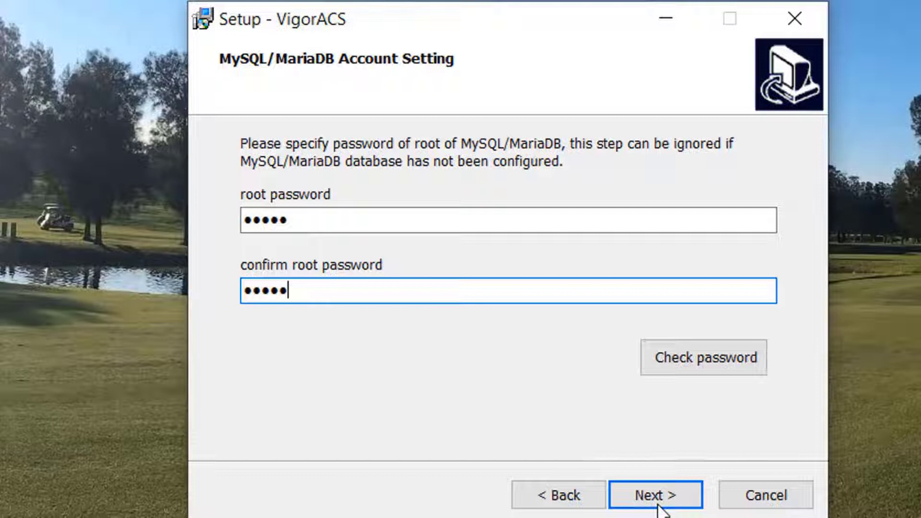
left_click(658, 503)
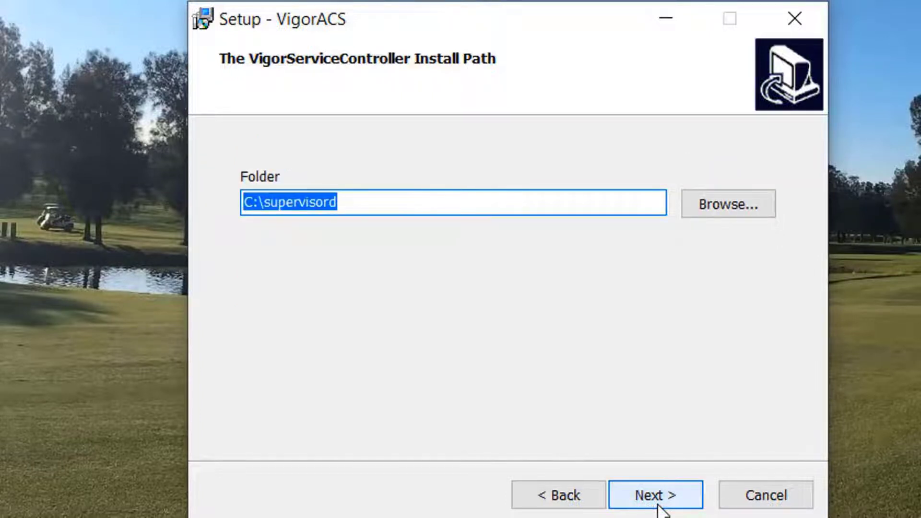
left_click(658, 504)
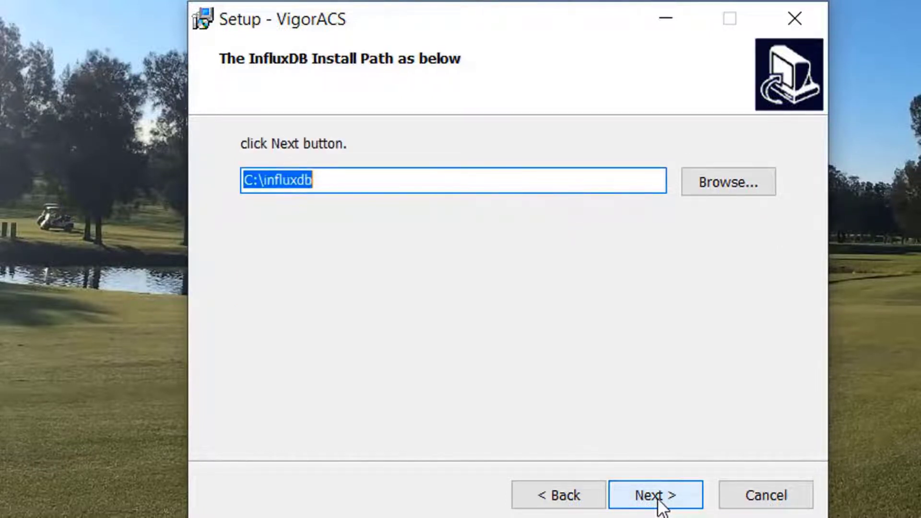
left_click(658, 504)
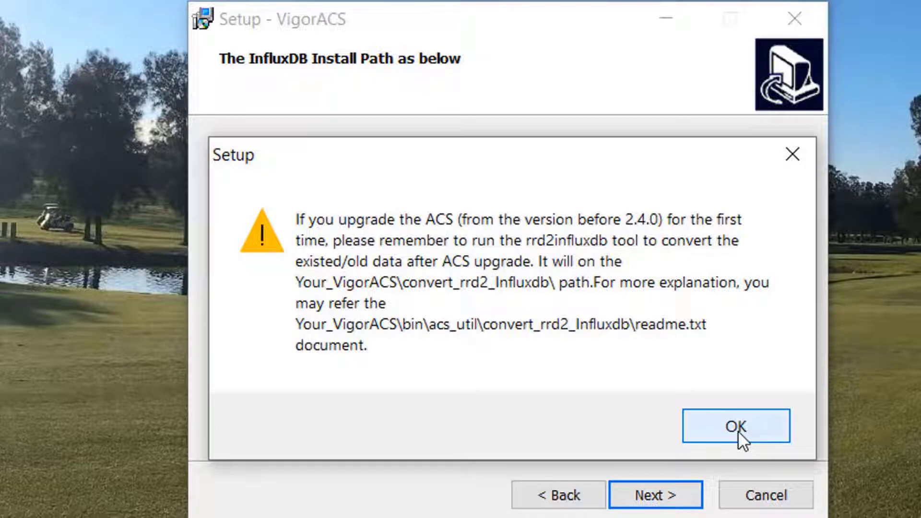
Step: Keep 1024/900 MB memory limits, one shared port, HTTP 80, HTTPS 443, and RESTful on portal port
left_click(738, 430)
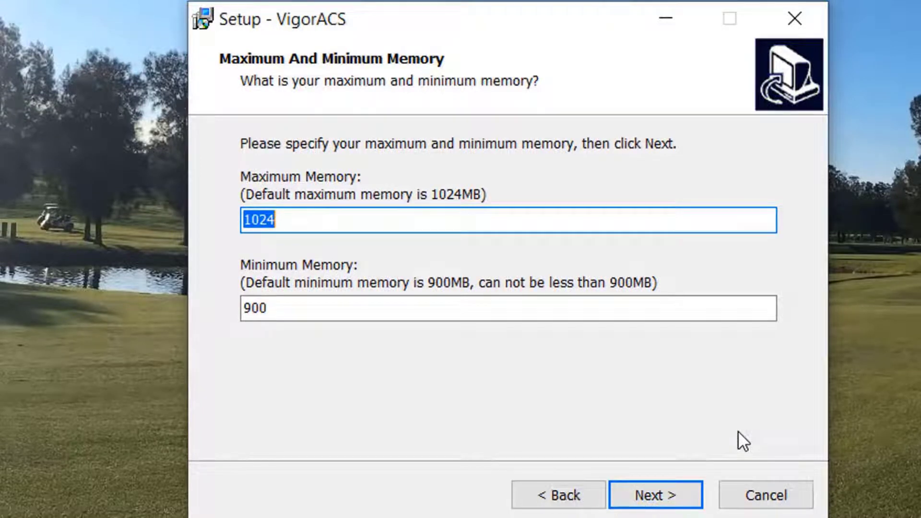
left_click(698, 504)
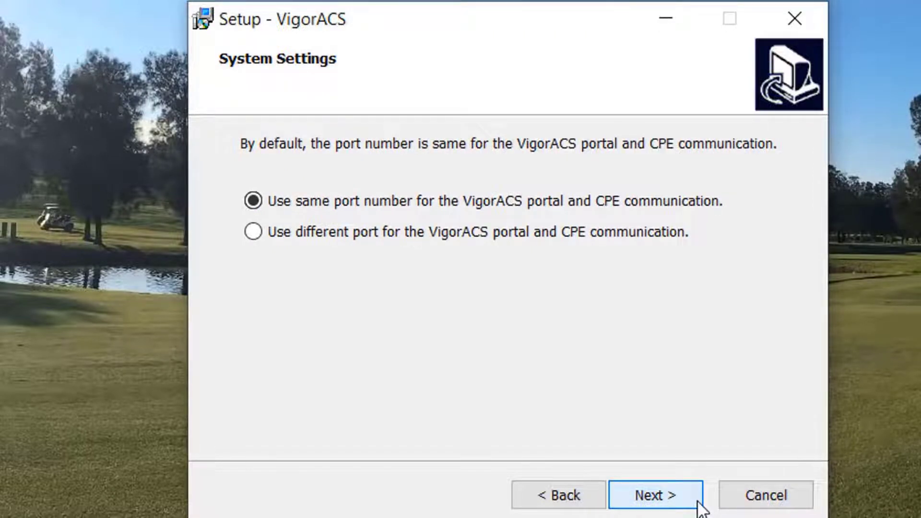
left_click(693, 505)
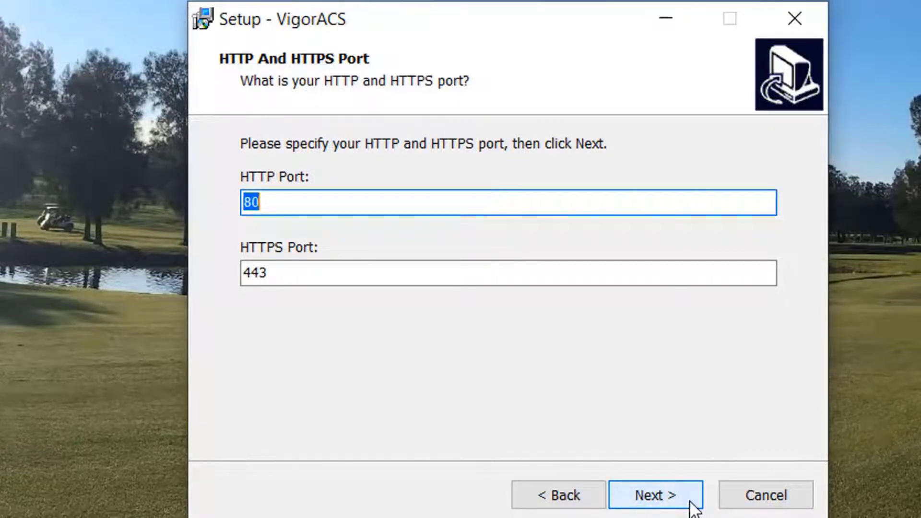
left_click(691, 502)
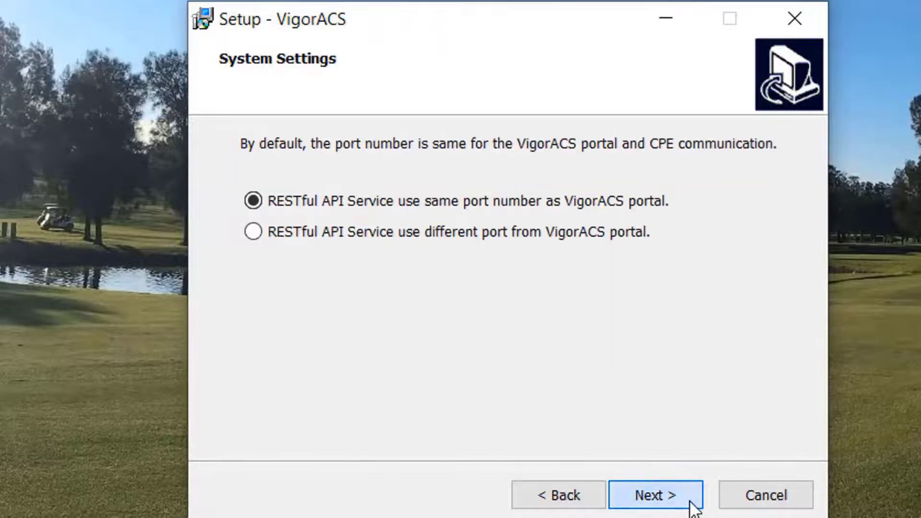
left_click(645, 497)
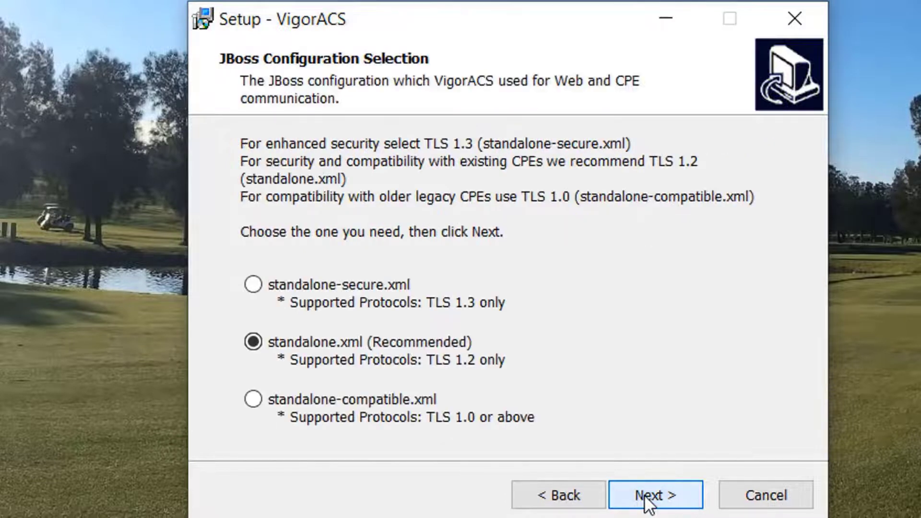
Step: Accept TLS 1.2, default home and install folders, VigorACS Start Menu folder, and firewall access
left_click(648, 501)
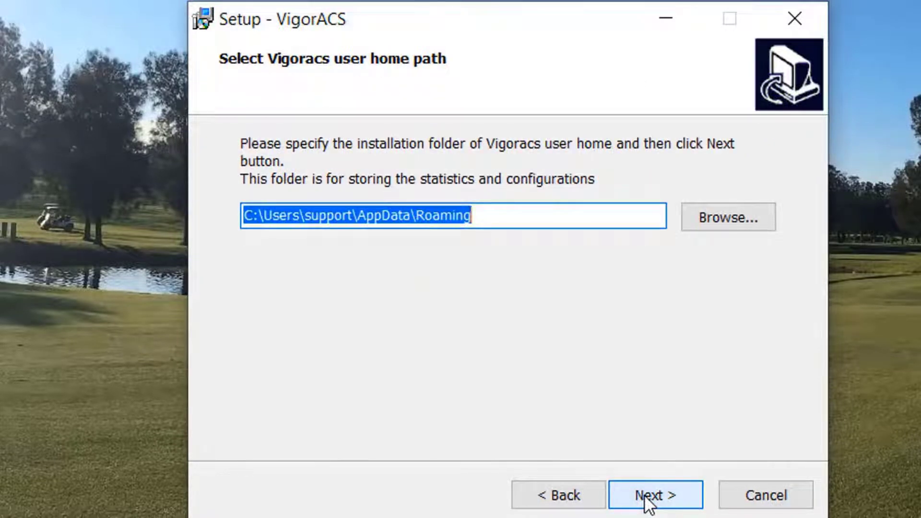
left_click(648, 501)
left_click(648, 501)
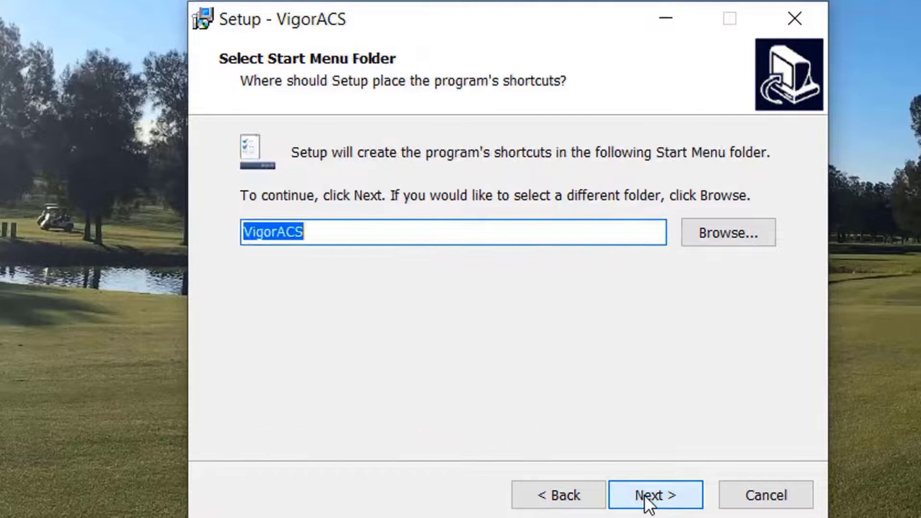
left_click(648, 501)
left_click(648, 502)
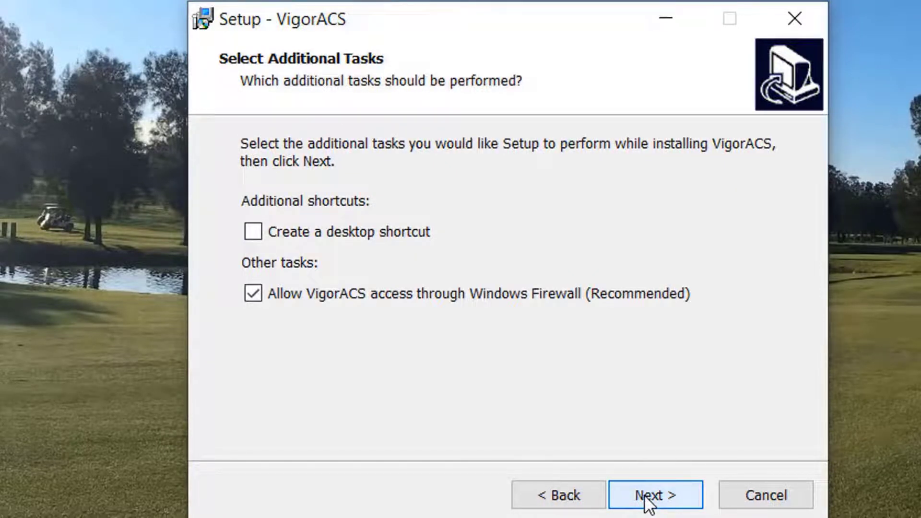
left_click(646, 499)
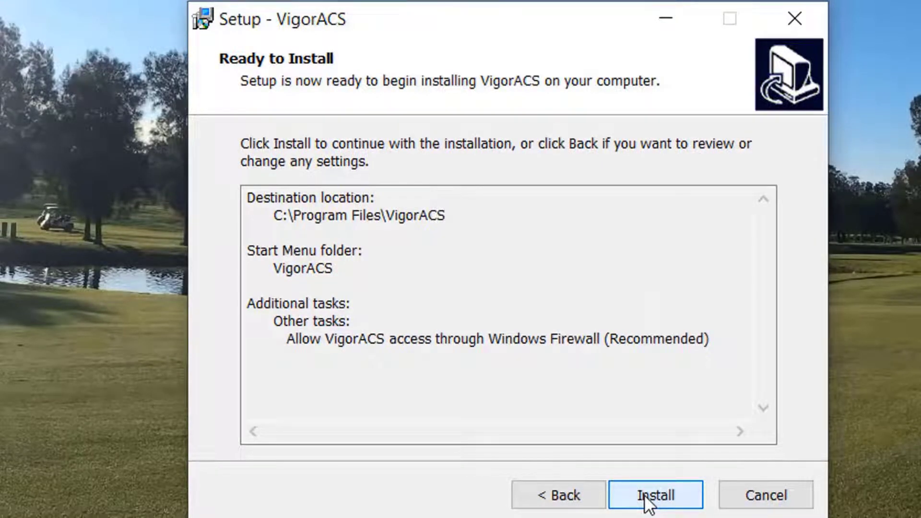
Step: Install VigorACS, finish with launch enabled, and enter localhost in the browser
left_click(645, 497)
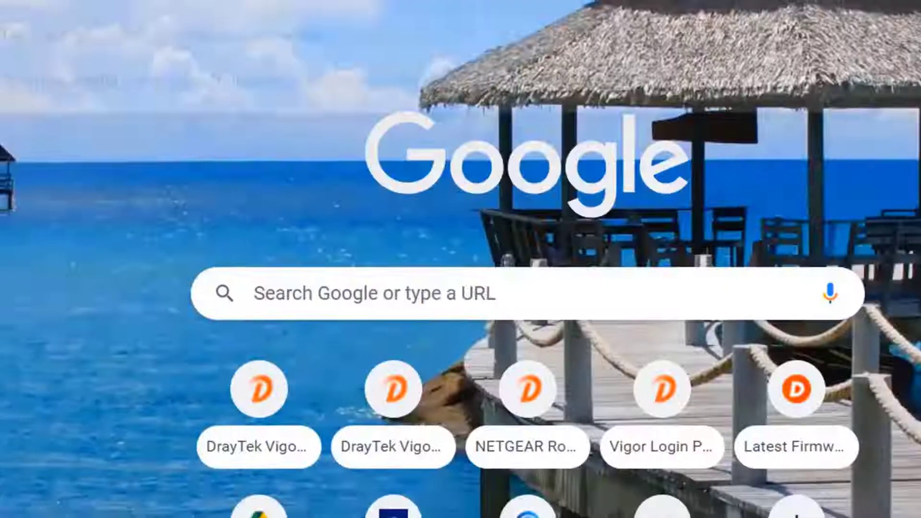
type("local")
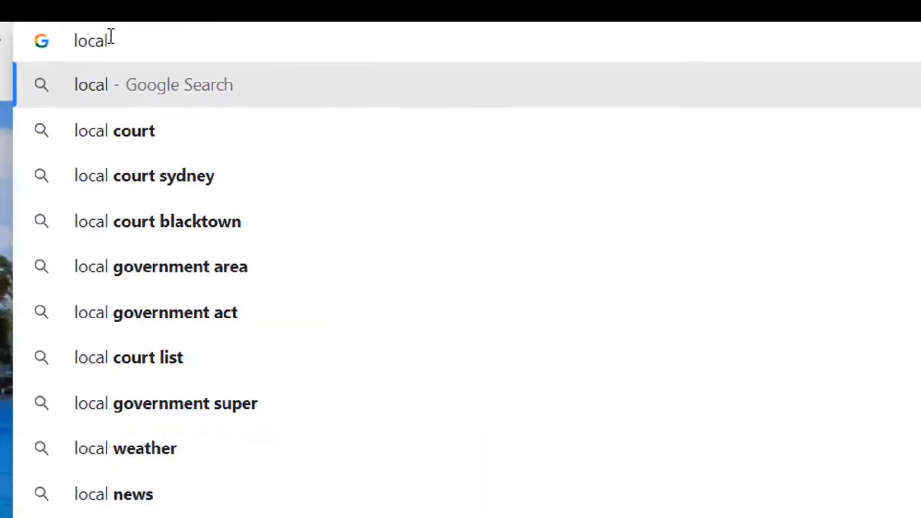
type("host")
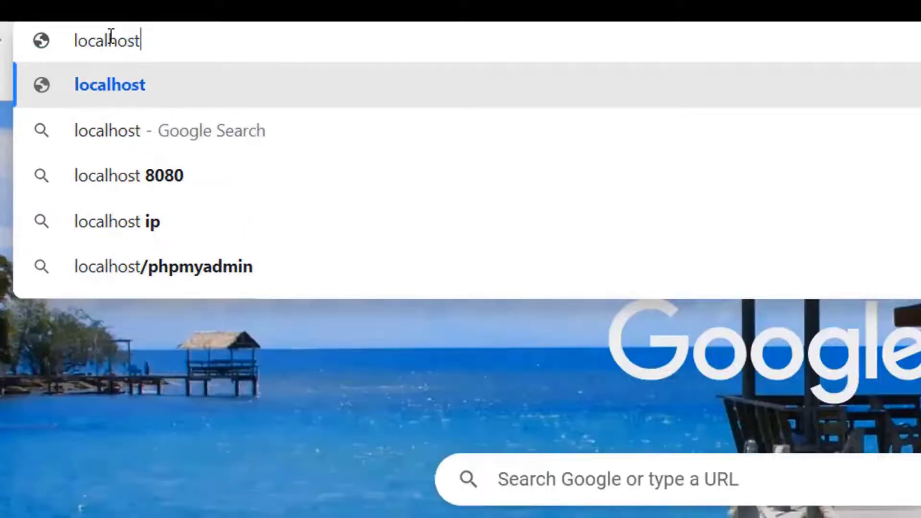
Step: Open the localhost VigorACS portal and log in as root with the default password and shown validation code
key("Return")
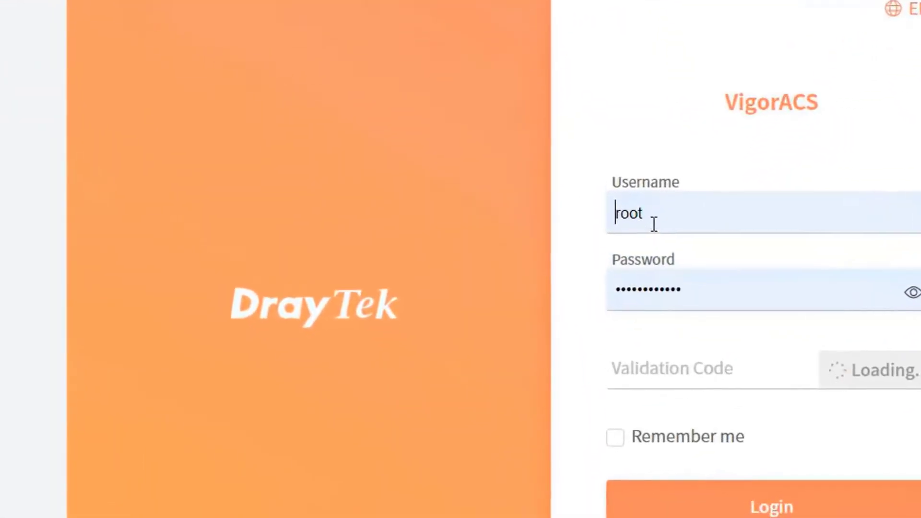
left_click(654, 223)
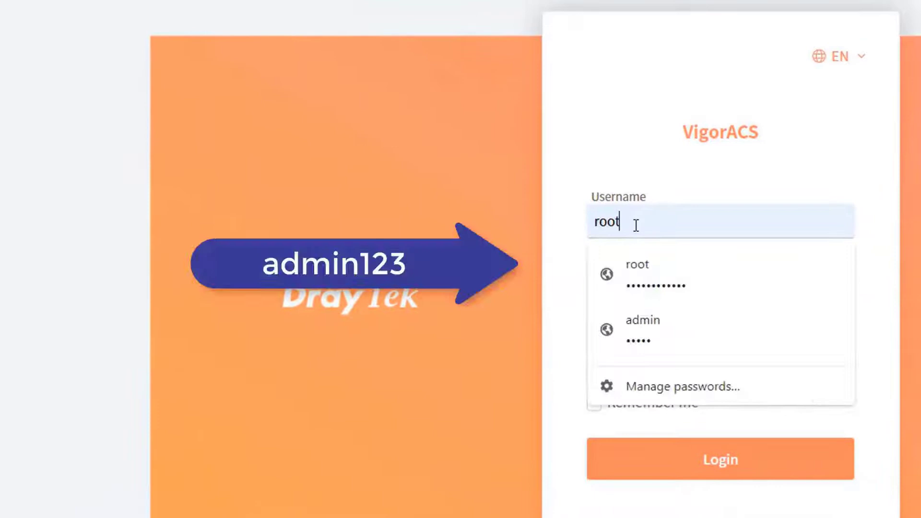
left_click(657, 205)
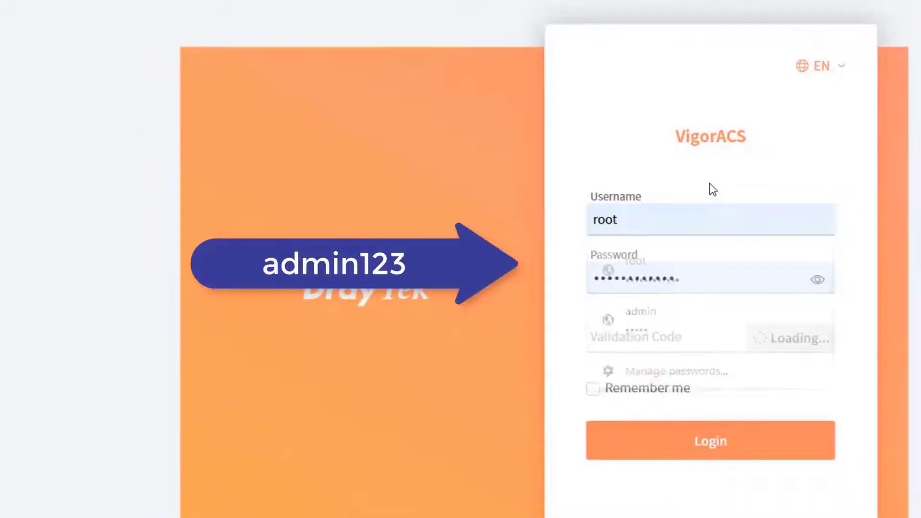
double_click(689, 270)
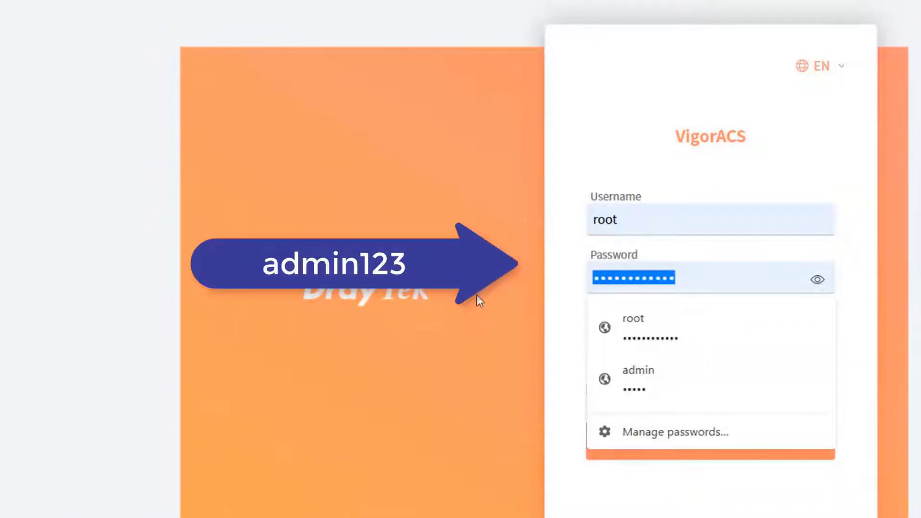
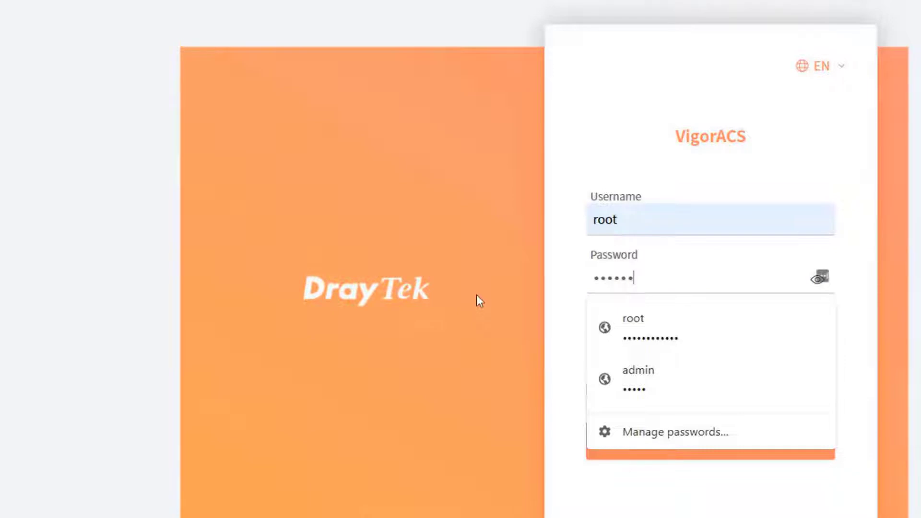
left_click(269, 203)
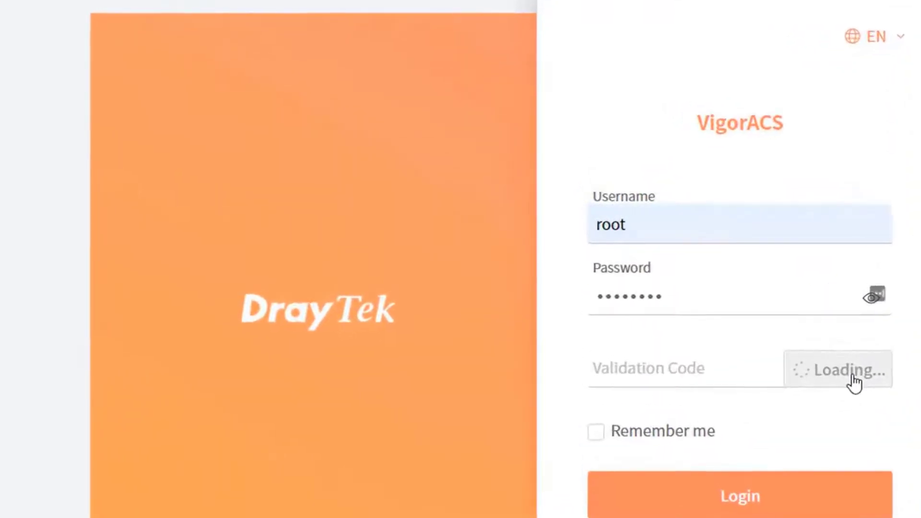
left_click(654, 364)
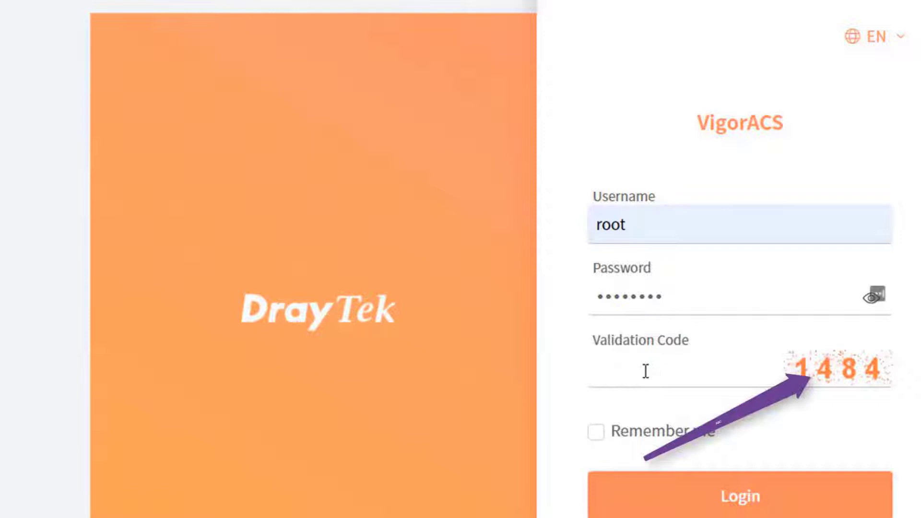
type("1484")
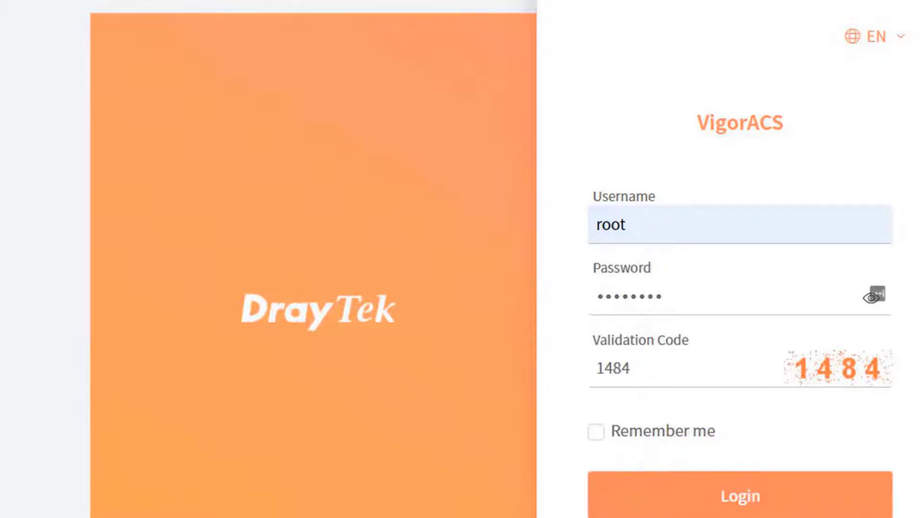
left_click(761, 487)
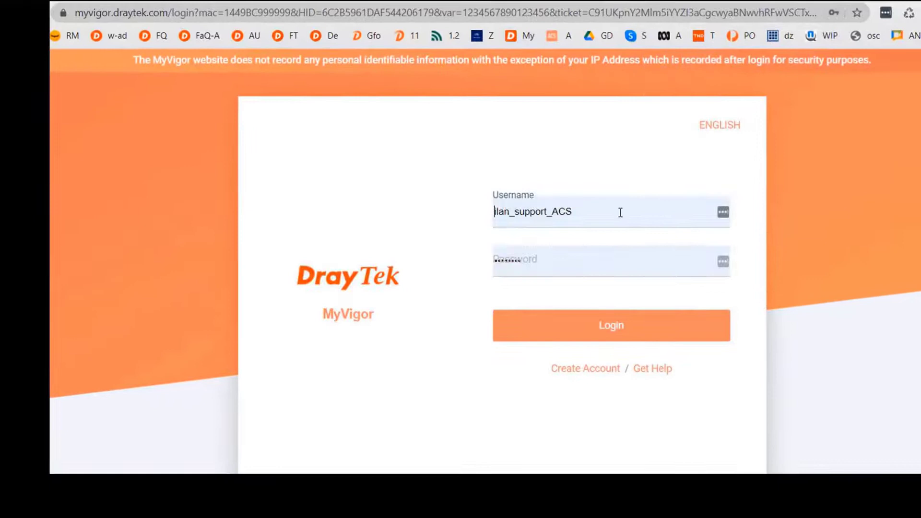
Step: Sign in to MyVigor and register the product with device name ACS3-Windows
left_click(573, 335)
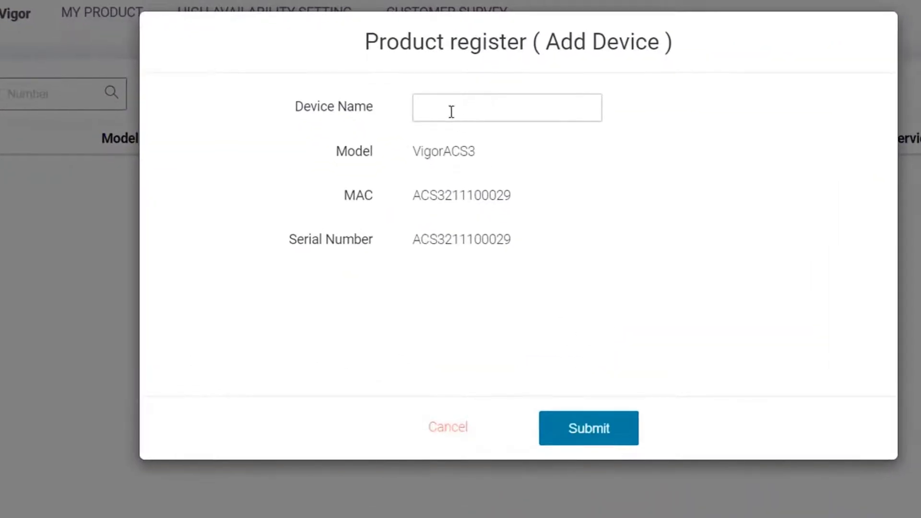
left_click(451, 112)
type("ACS")
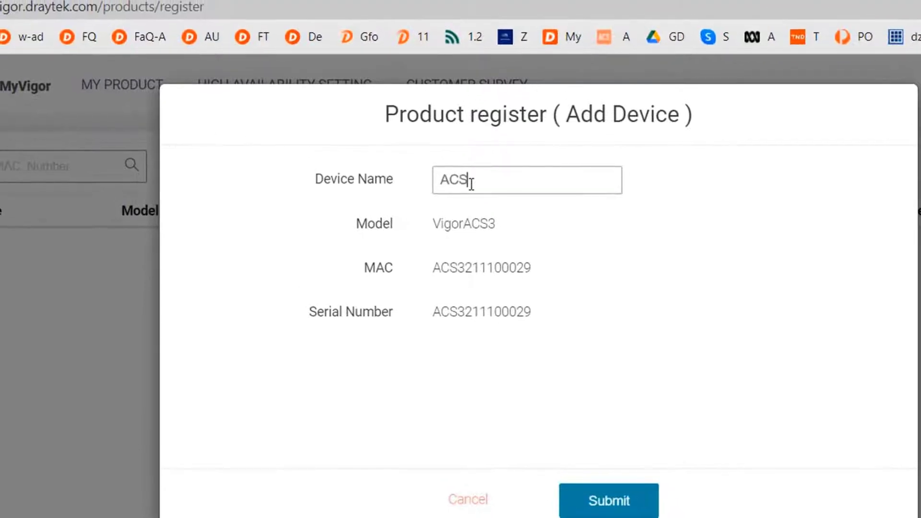
type("3-Windows")
left_click(588, 501)
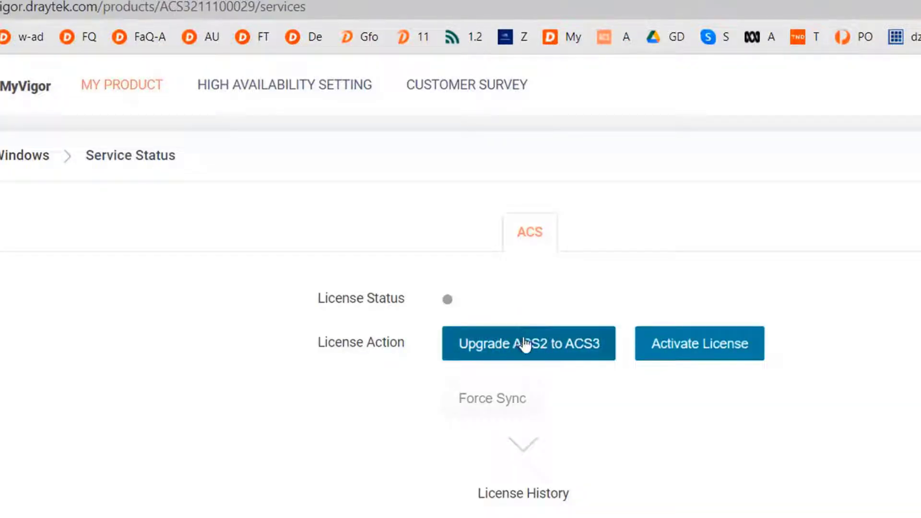
Step: Accept the ACS 3 license agreement and activate the trial starting 2021-11-18
left_click(676, 344)
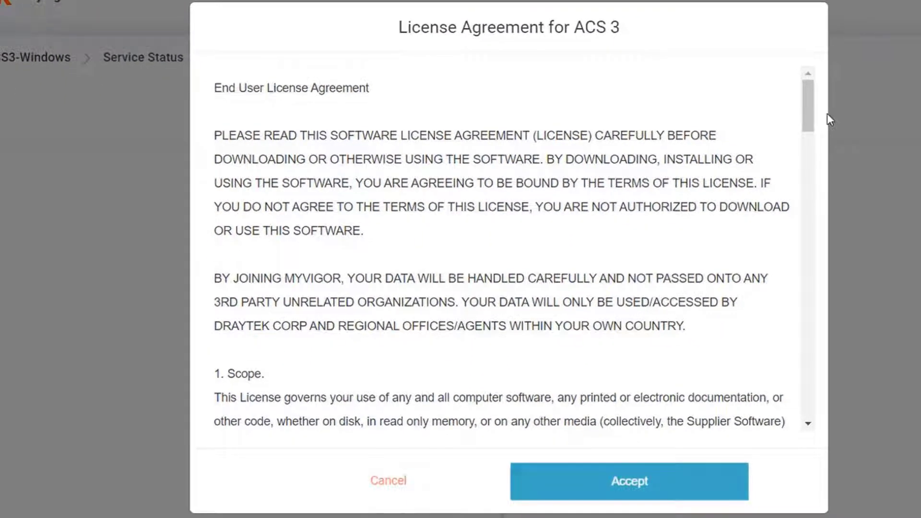
left_click_drag(807, 102, 825, 405)
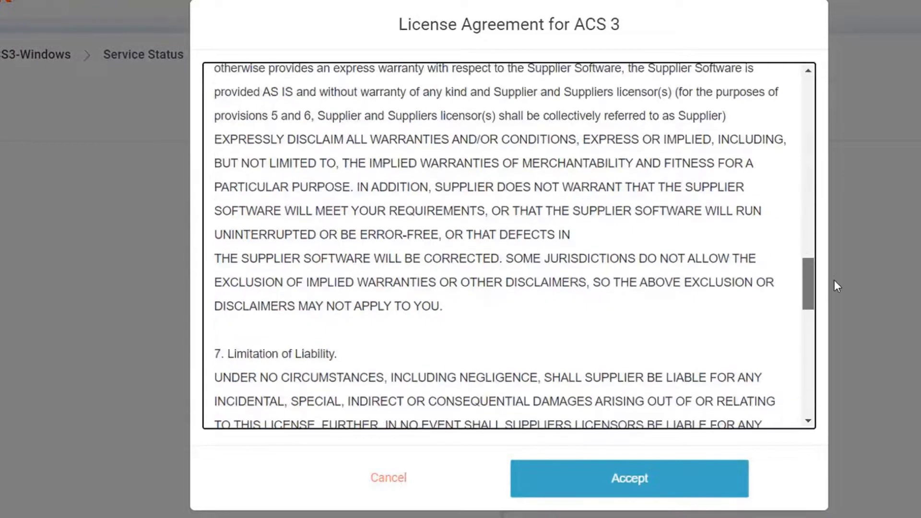
left_click(684, 487)
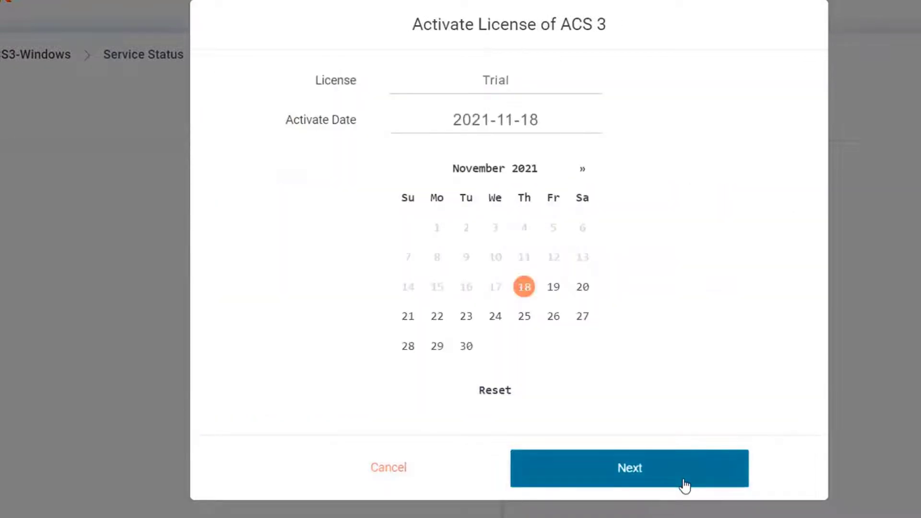
left_click(684, 485)
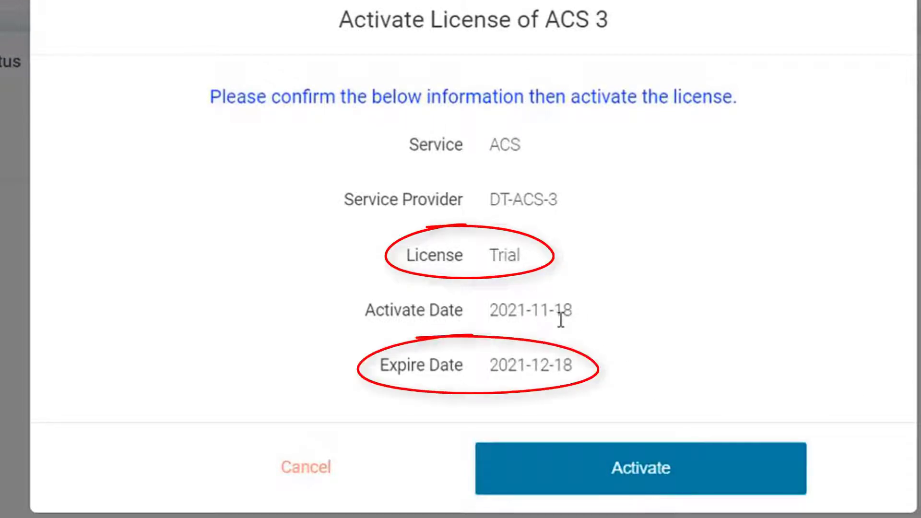
left_click(610, 482)
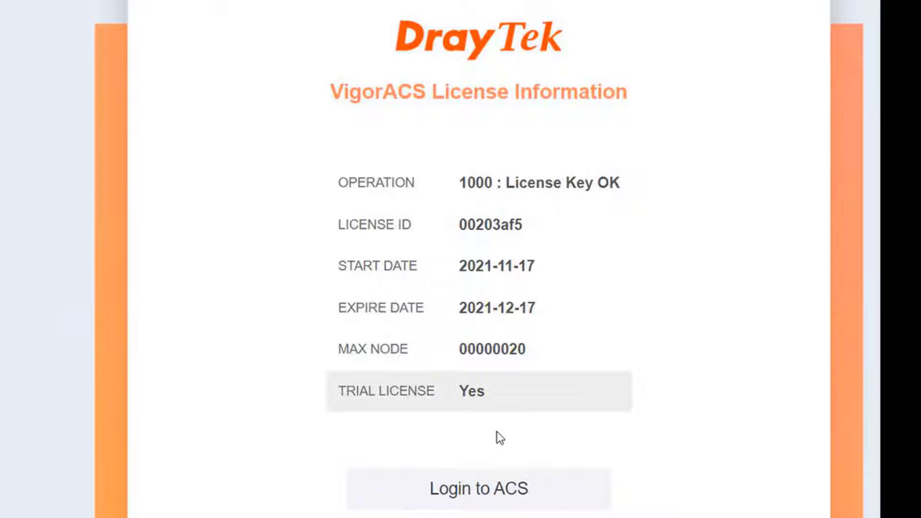
Step: Return to the VigorACS login and sign in as root with the default password and displayed validation code
left_click(484, 488)
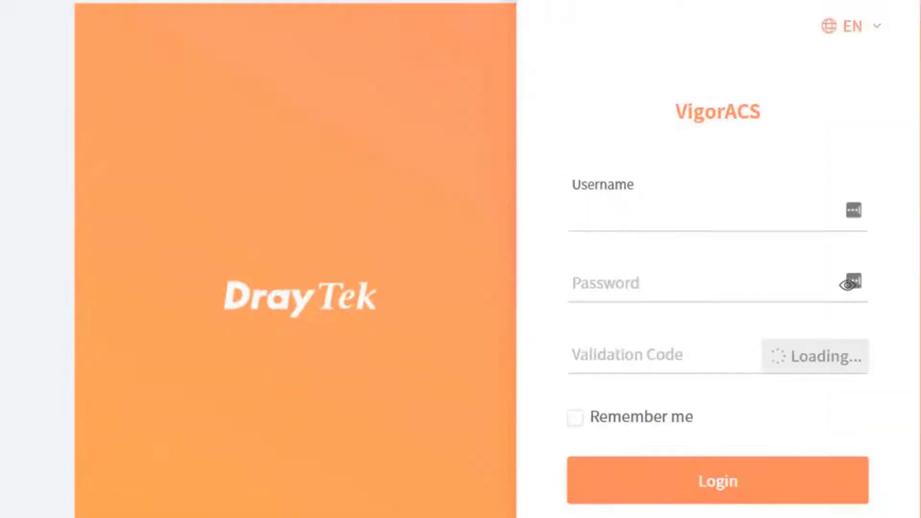
left_click(688, 281)
key("shift+Left")
key("shift+Left")
key("shift+Left")
key("shift+Left")
key("shift+Left")
key("shift+Left")
key("shift+Left")
key("shift+Left")
key("shift+Left")
key("shift+Left")
key("shift+Left")
key("shift+Left")
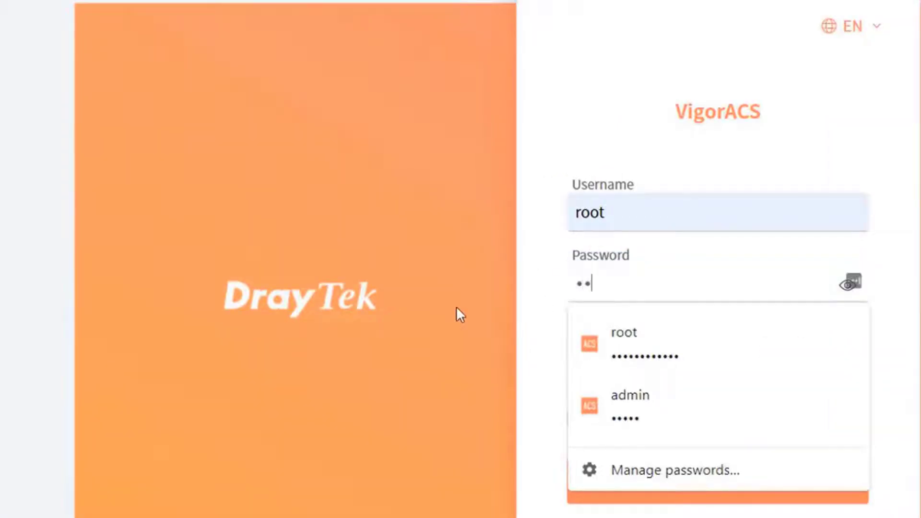
left_click(273, 237)
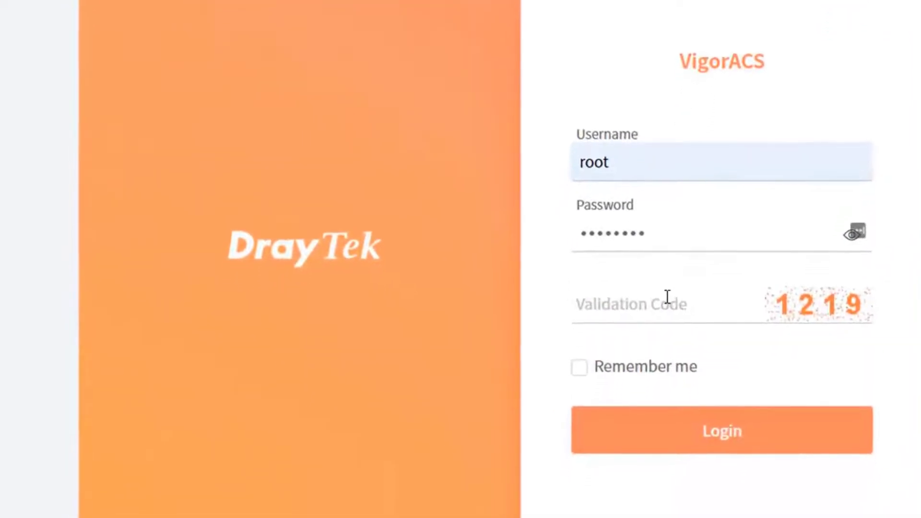
left_click(667, 296)
type("121")
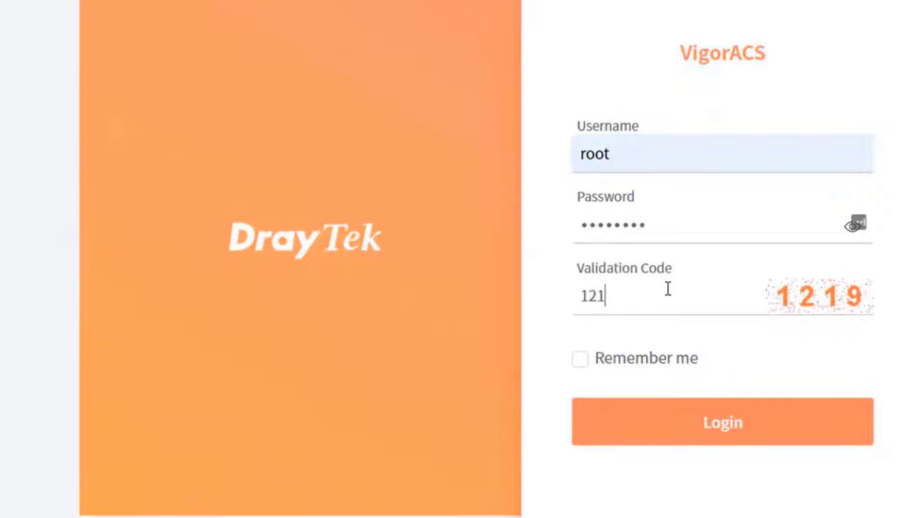
type("9")
left_click(669, 422)
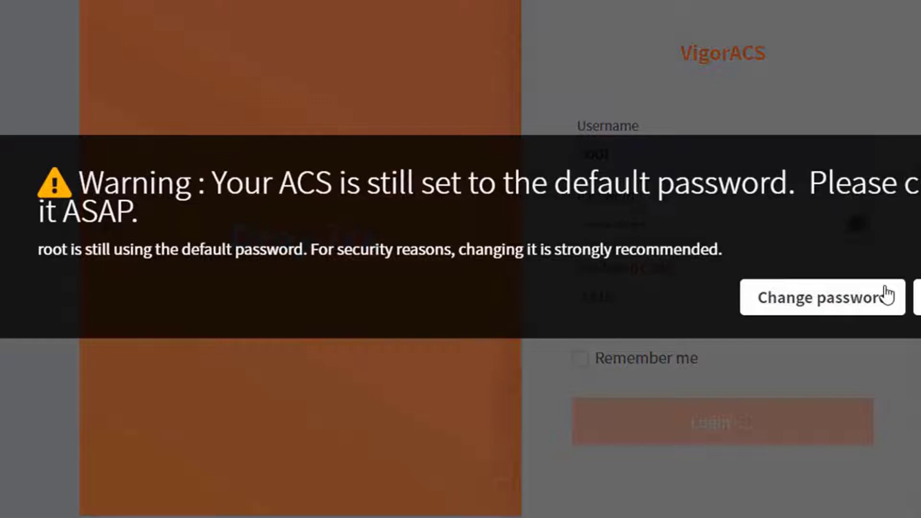
Step: Enter the new root password in New Password and Confirm Password, then save it
left_click(887, 295)
left_click(384, 125)
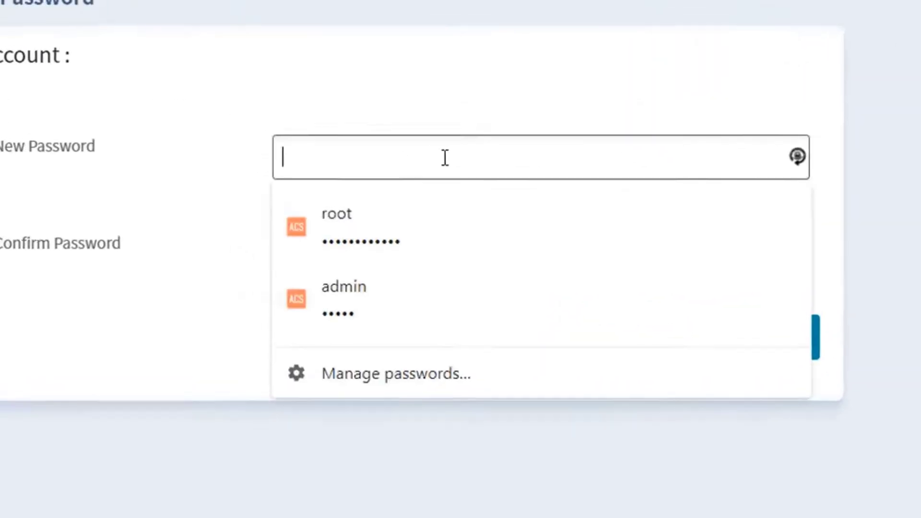
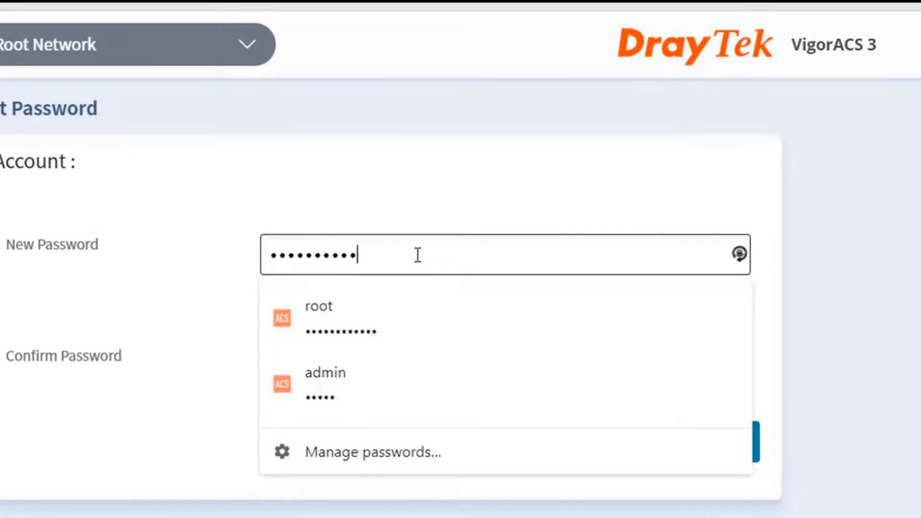
left_click(209, 194)
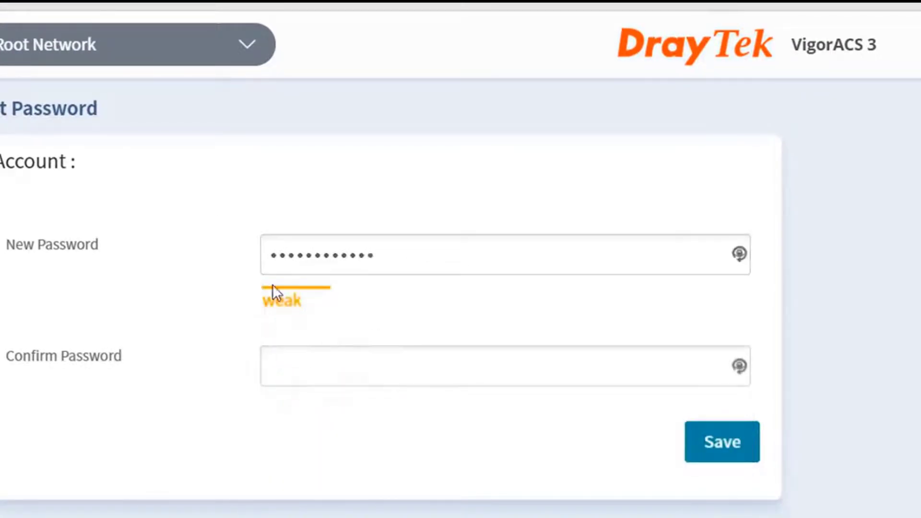
left_click(303, 348)
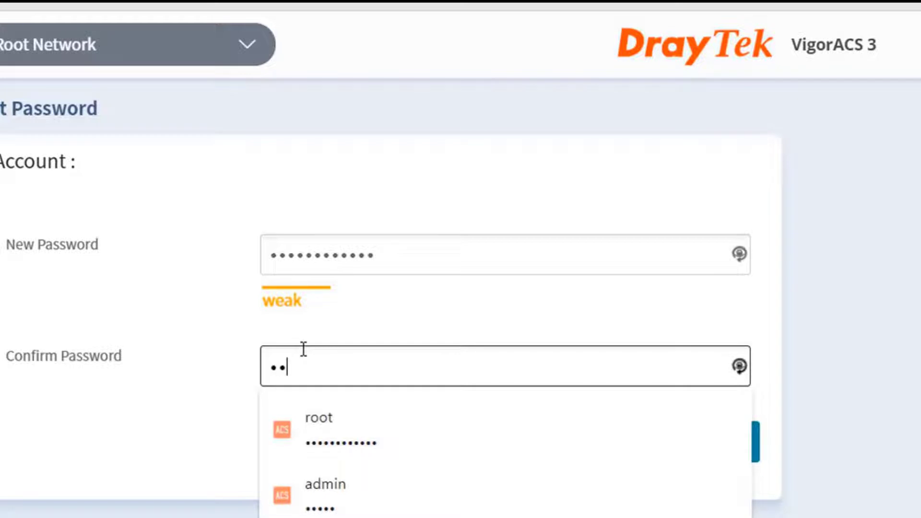
left_click(756, 277)
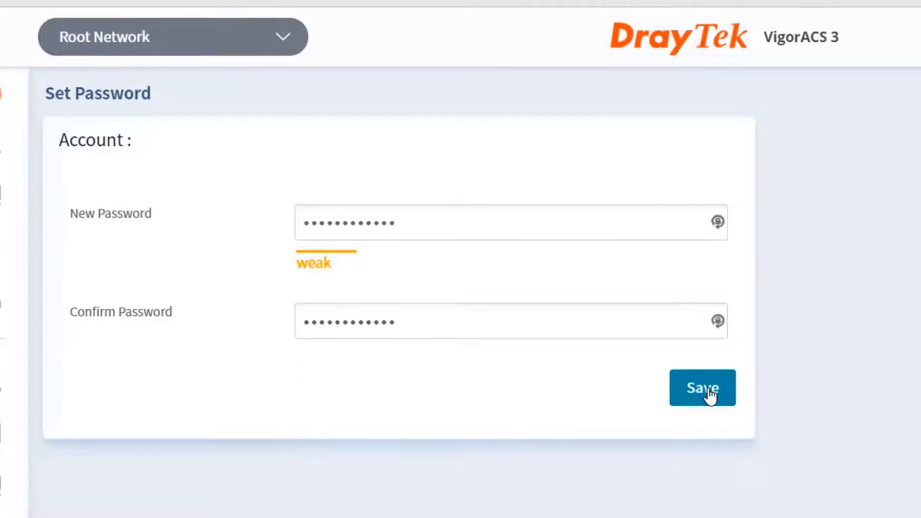
left_click(710, 392)
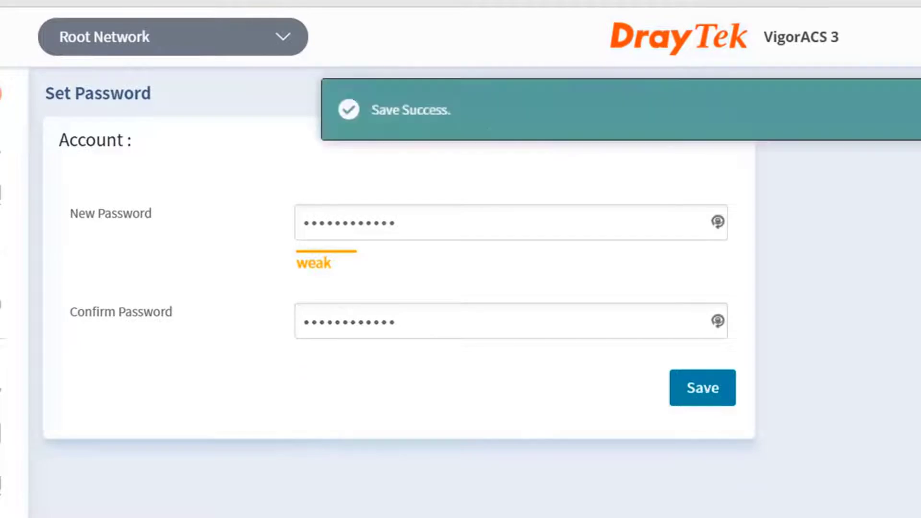
Step: Open License Information from the About icon and select the version number text
mouse_move(2, 93)
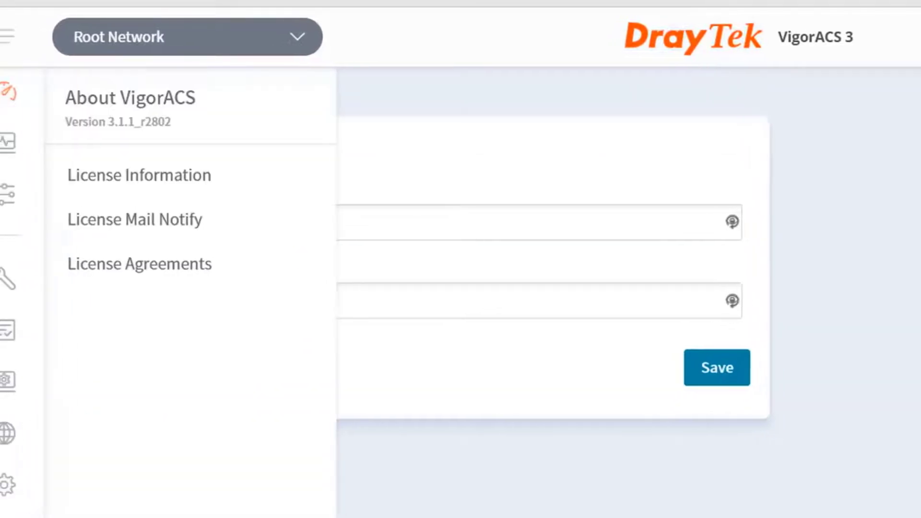
left_click(206, 198)
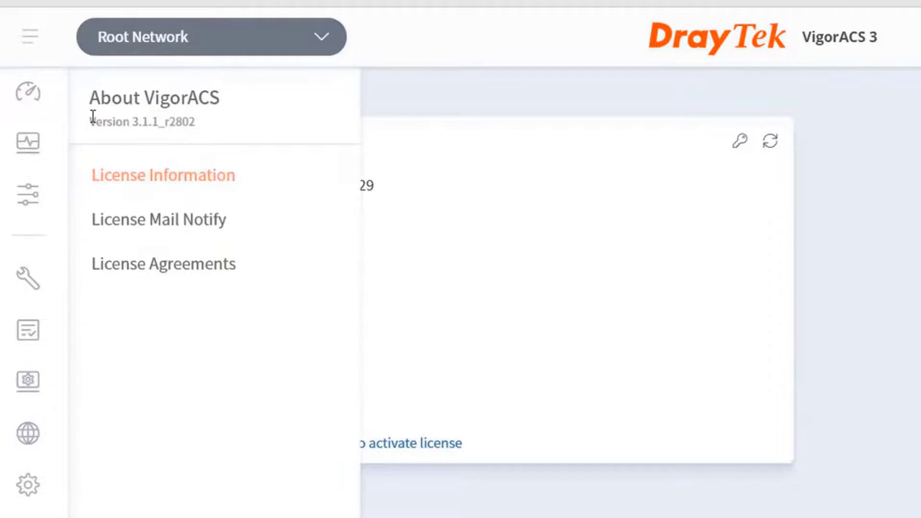
left_click_drag(92, 117, 189, 119)
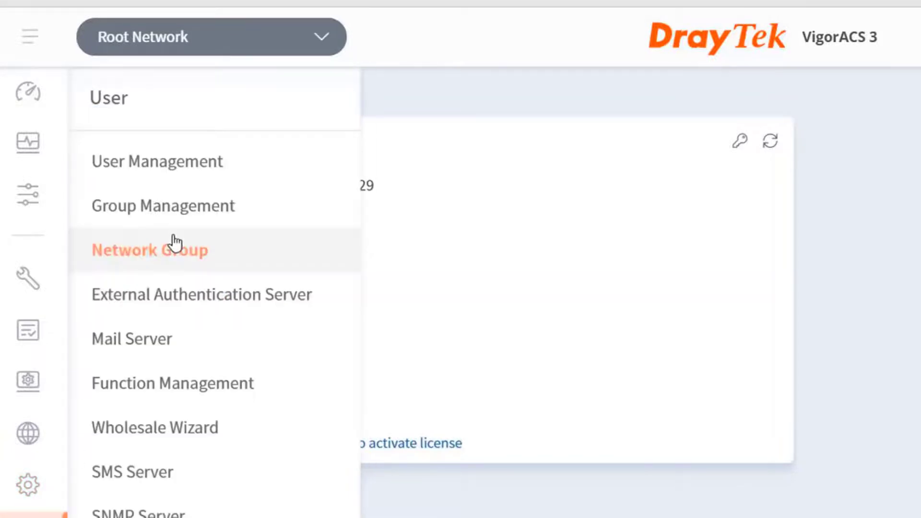
Step: In User Management, tick root and open its Edit User Profile, then close the account options
left_click(171, 177)
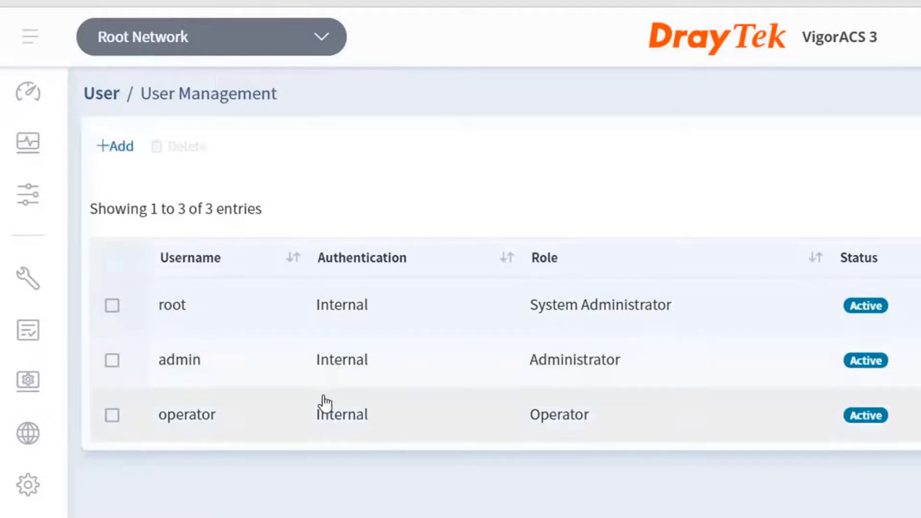
left_click(113, 306)
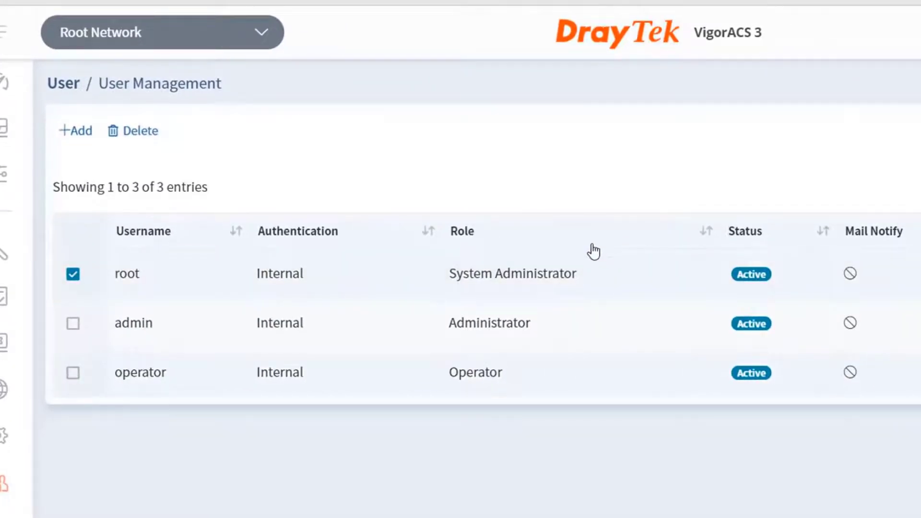
left_click(739, 263)
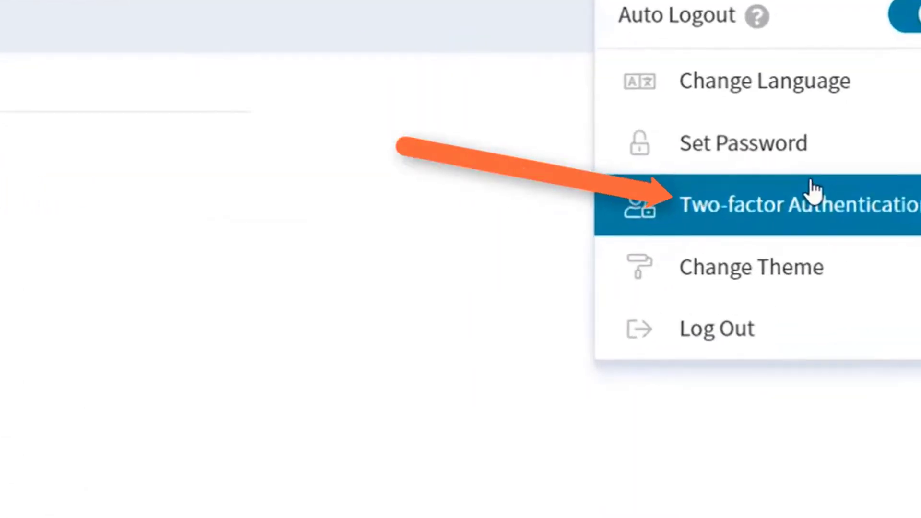
left_click(396, 325)
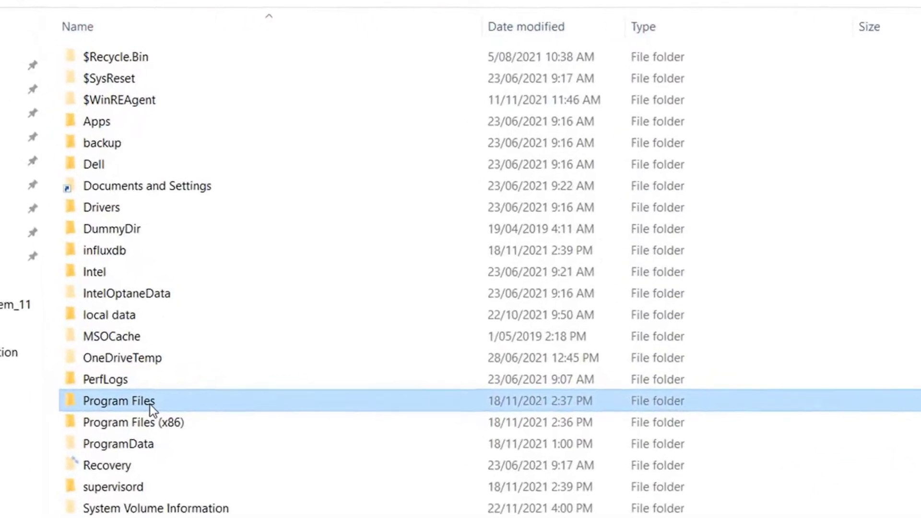
Step: Browse to C:\Program Files\VigorACS\standalone\log and open server.log in Notepad
double_click(149, 409)
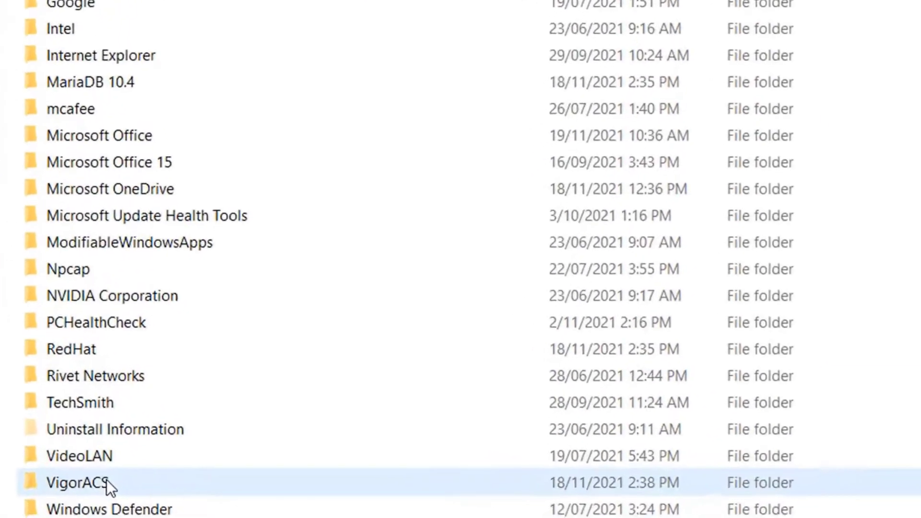
left_click(134, 517)
double_click(105, 481)
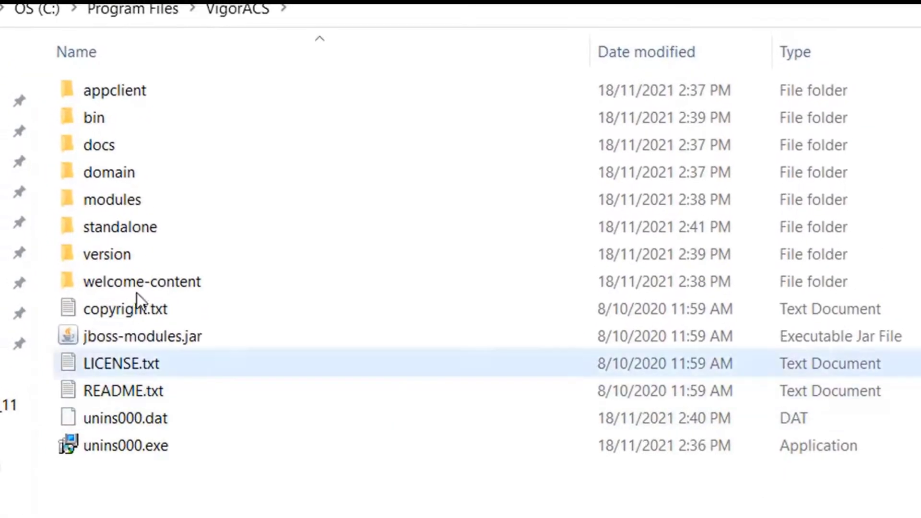
double_click(126, 226)
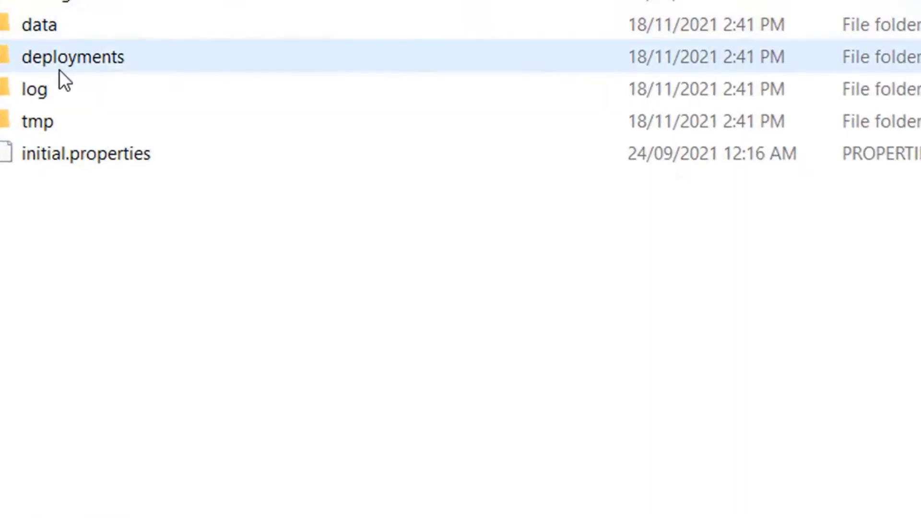
double_click(76, 85)
double_click(166, 78)
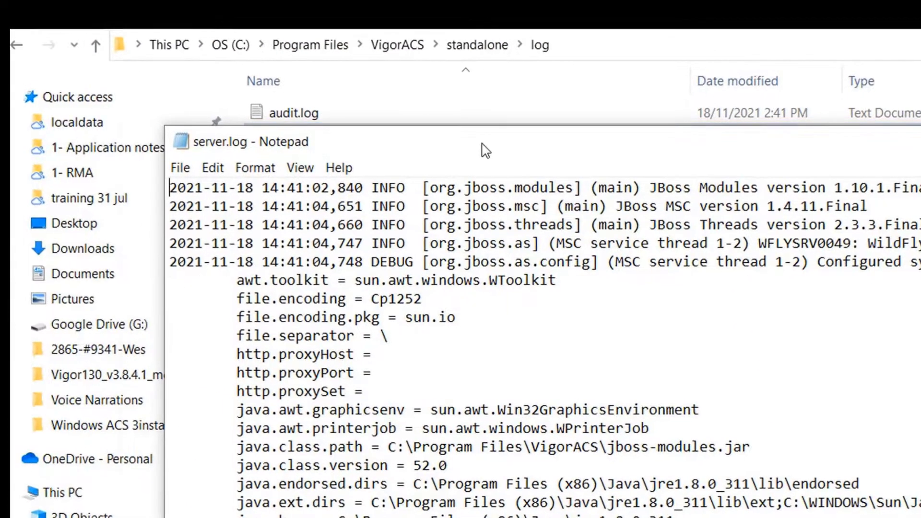
left_click_drag(372, 126, 269, 60)
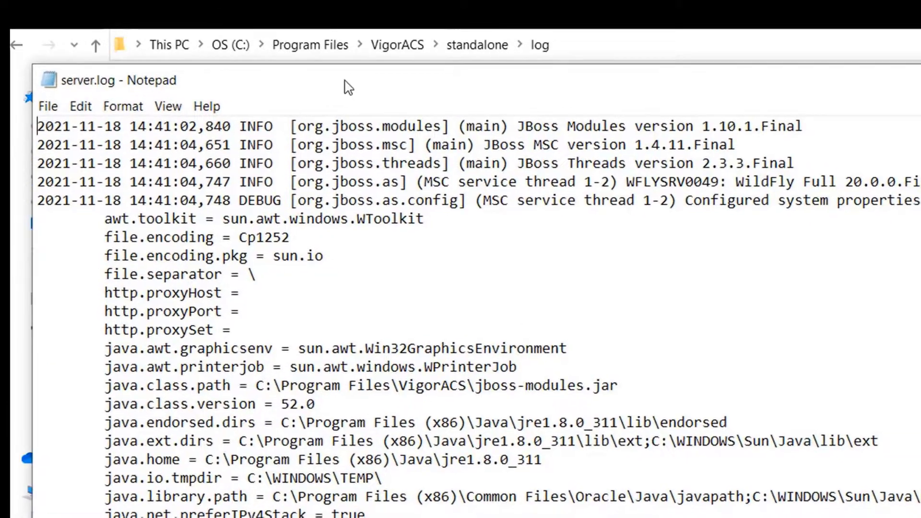
Step: Open Notepad's Edit > Find dialog and enter 'error' as the search term
left_click(84, 108)
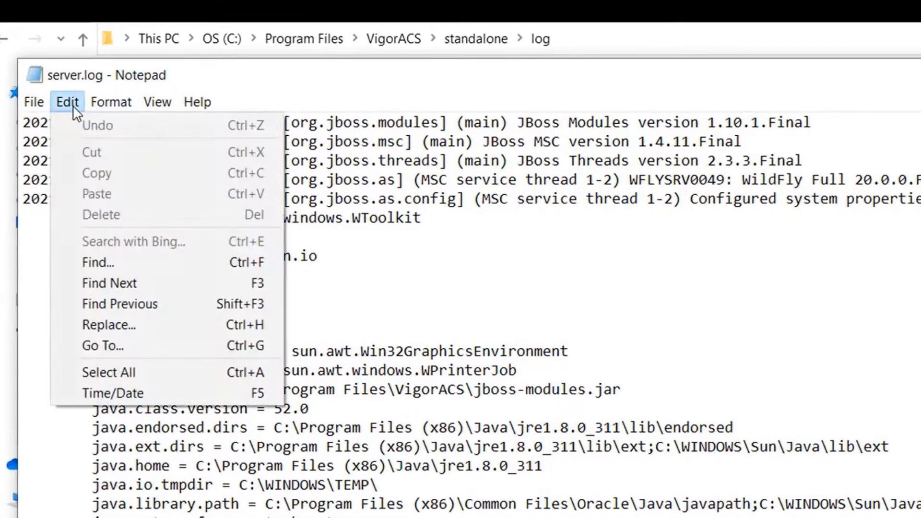
left_click(118, 262)
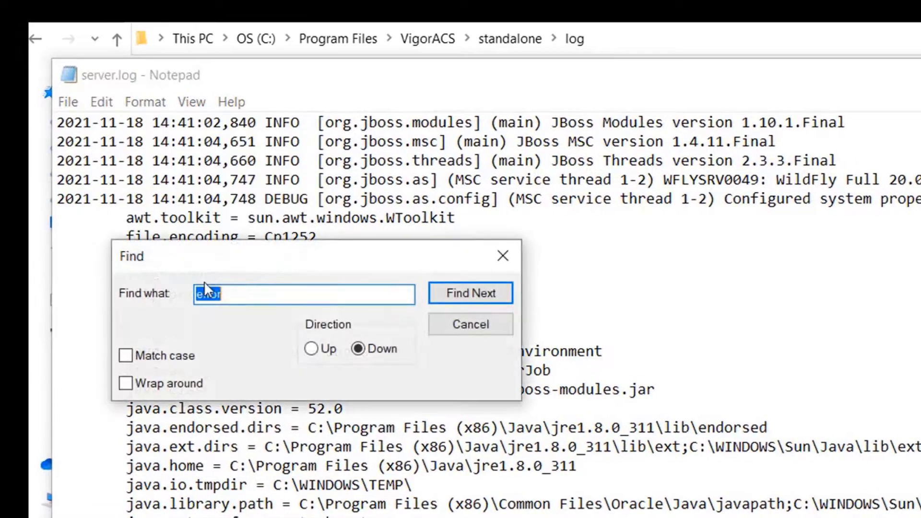
left_click(262, 302)
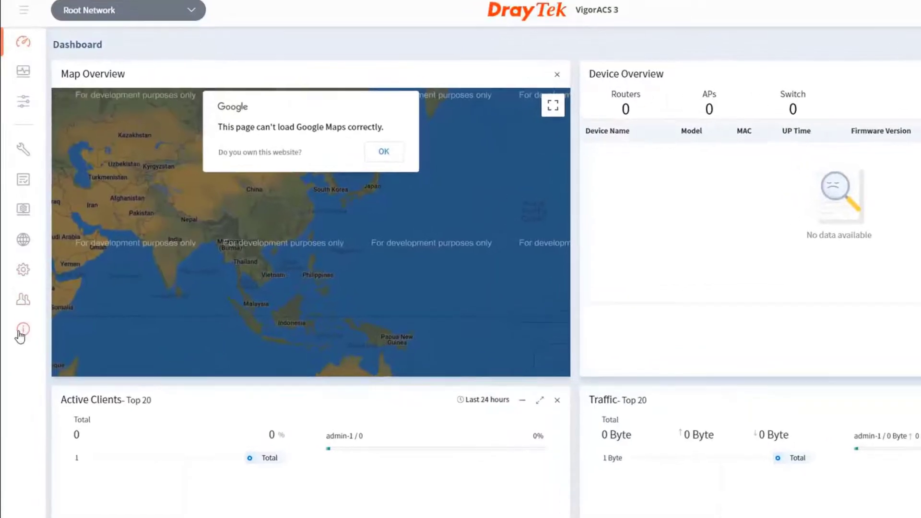
Step: Open License Information and follow the 'Click here to activate license' link to MyVigor
mouse_move(20, 321)
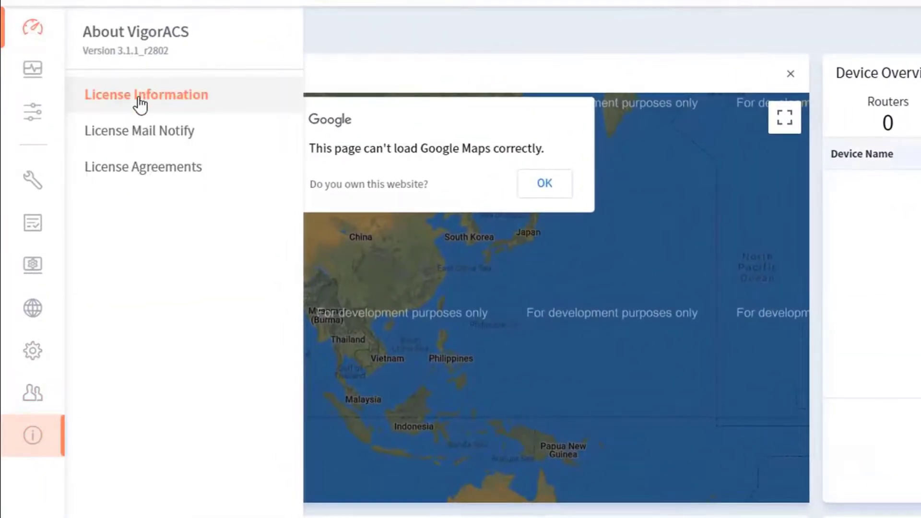
left_click(136, 95)
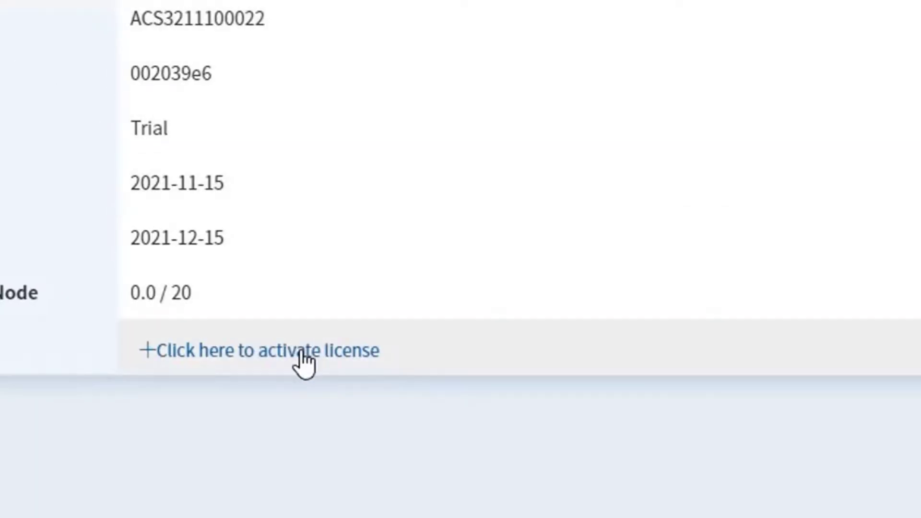
left_click(305, 352)
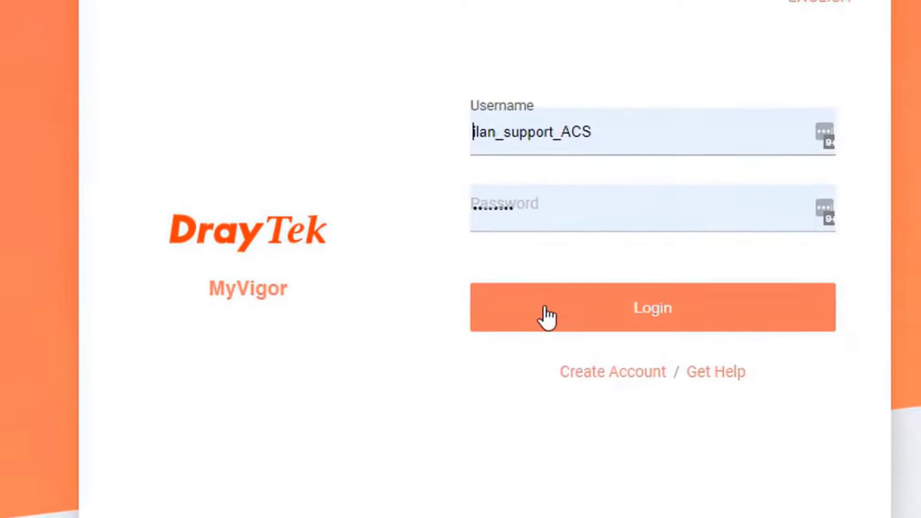
Step: Sign in to MyVigor, accept the ACS 3 renewal agreement, and enter the renewal license key
left_click(547, 317)
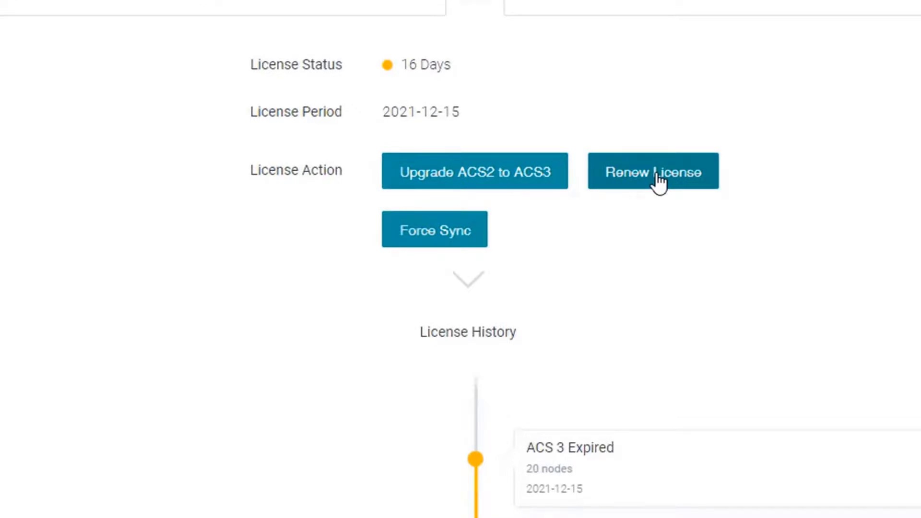
left_click(658, 181)
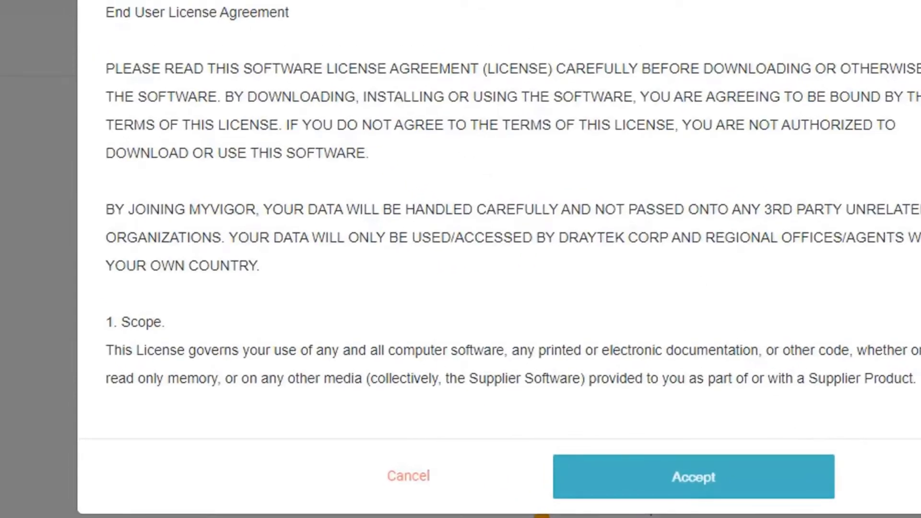
scroll(499, 216, "down", 20)
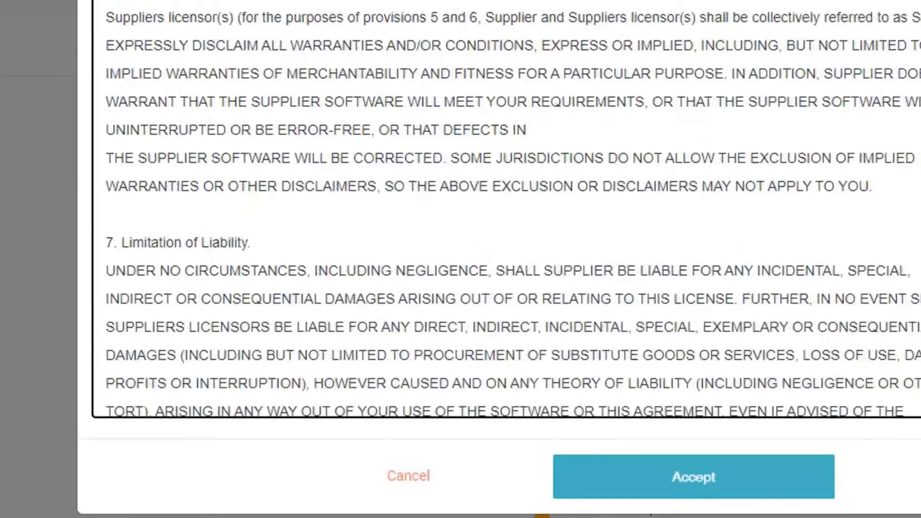
left_click(714, 480)
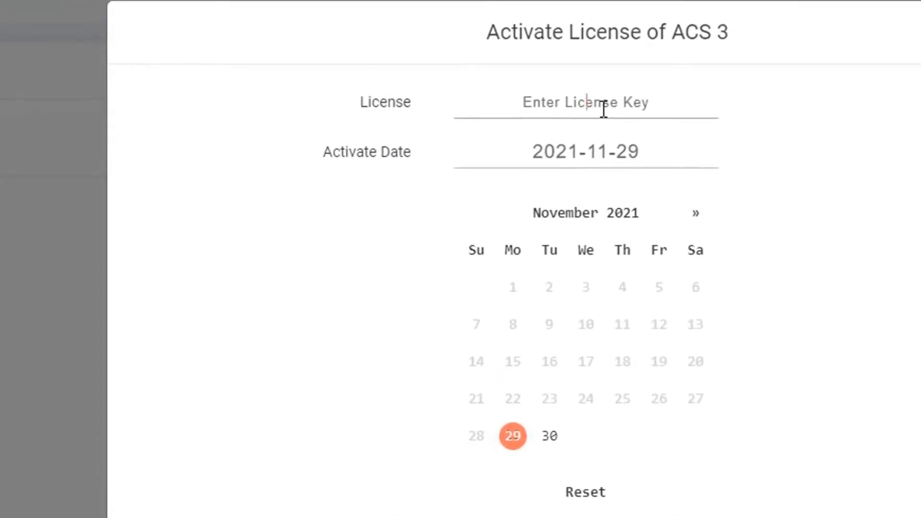
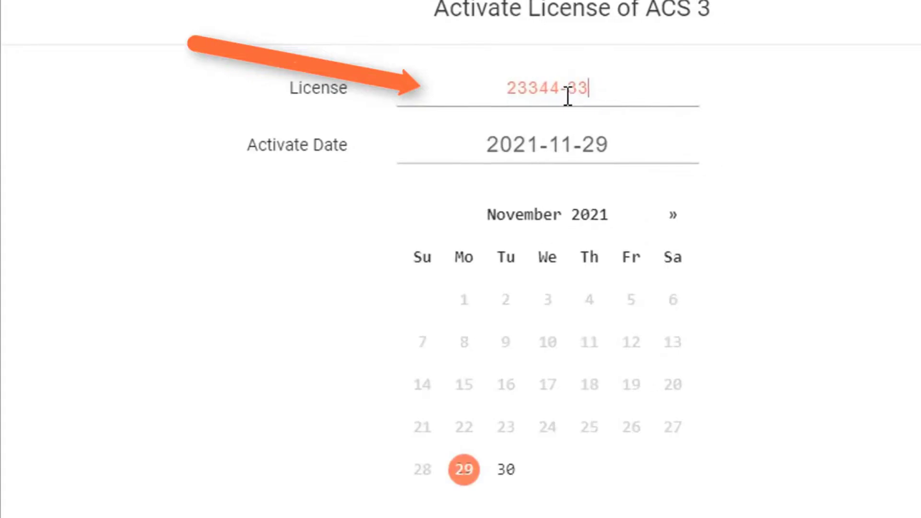